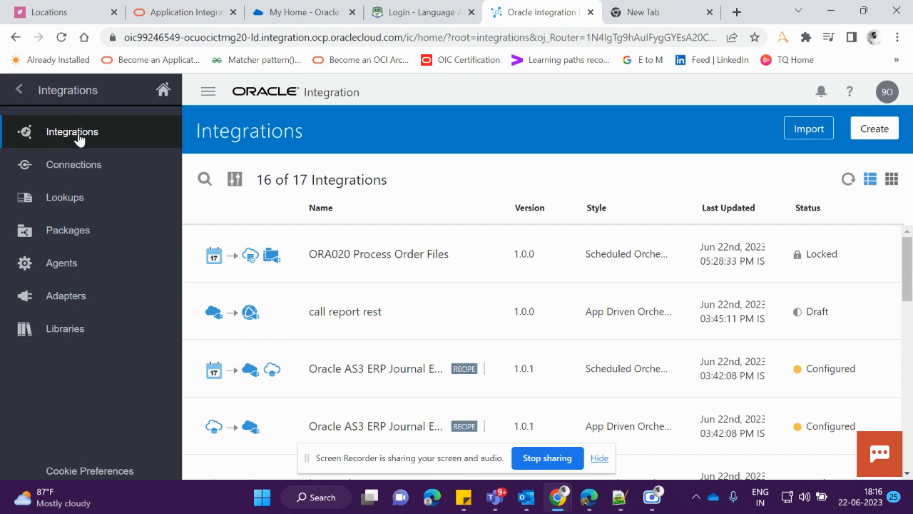
Start a new integration using the App Driven Orchestration style
left_click(859, 133)
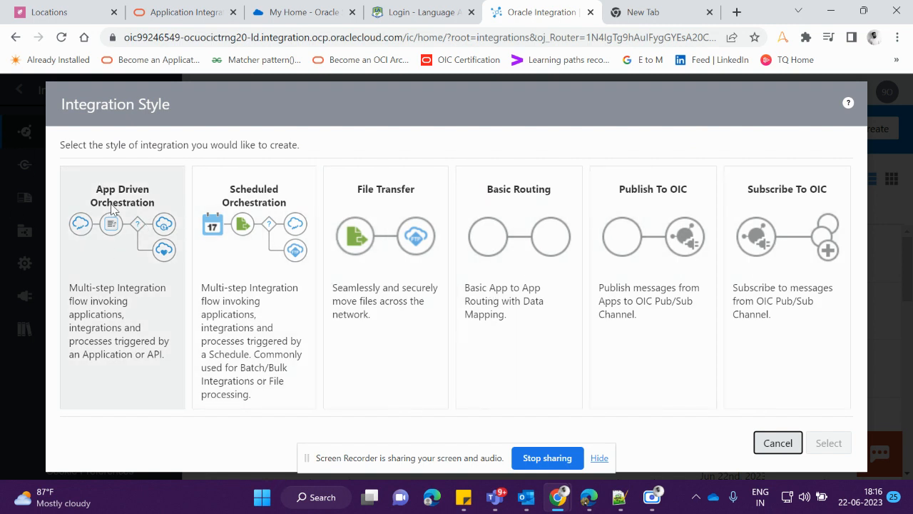
left_click(112, 207)
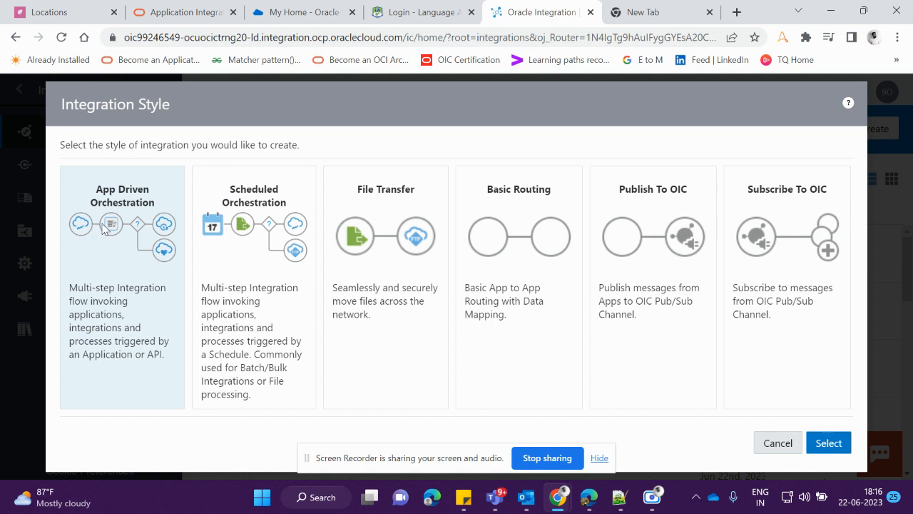
left_click(826, 443)
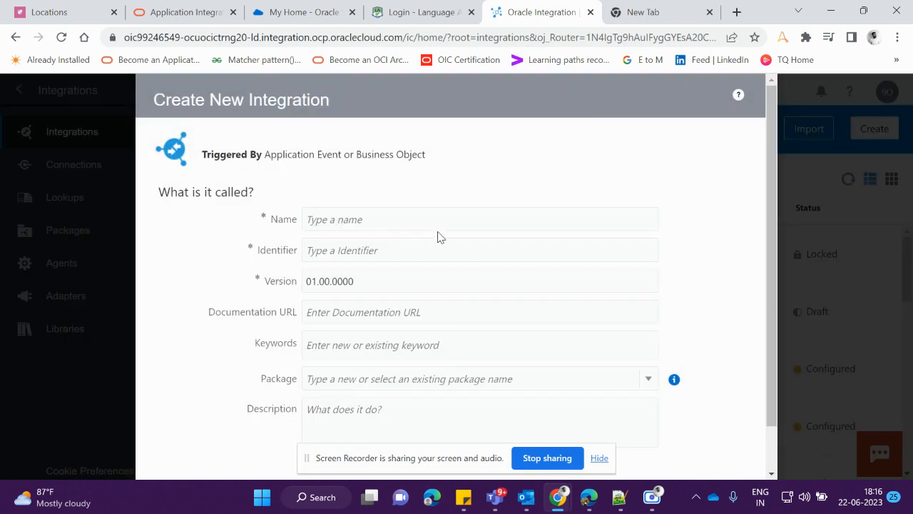
Examine the new integration form's fields and the existing packages available for selection
scroll(437, 234, "down", 1)
scroll(438, 231, "up", 1)
scroll(299, 351, "down", 1)
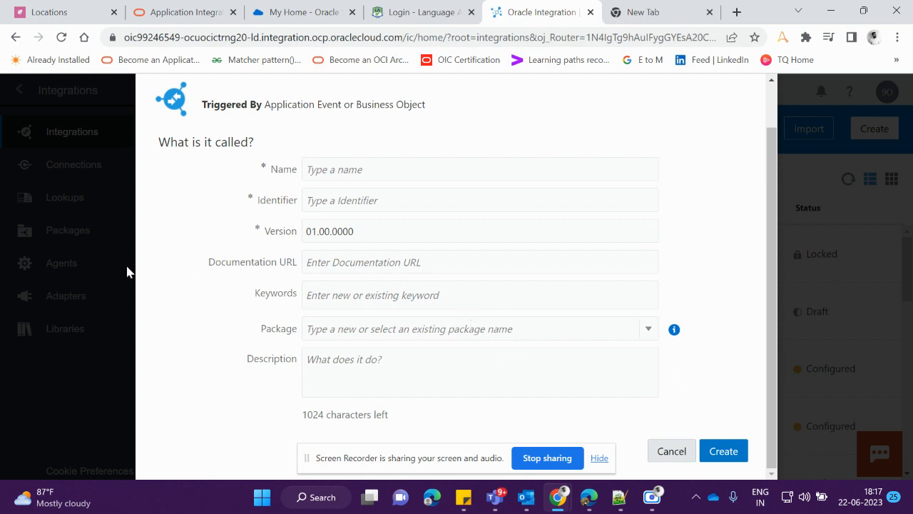
left_click(380, 334)
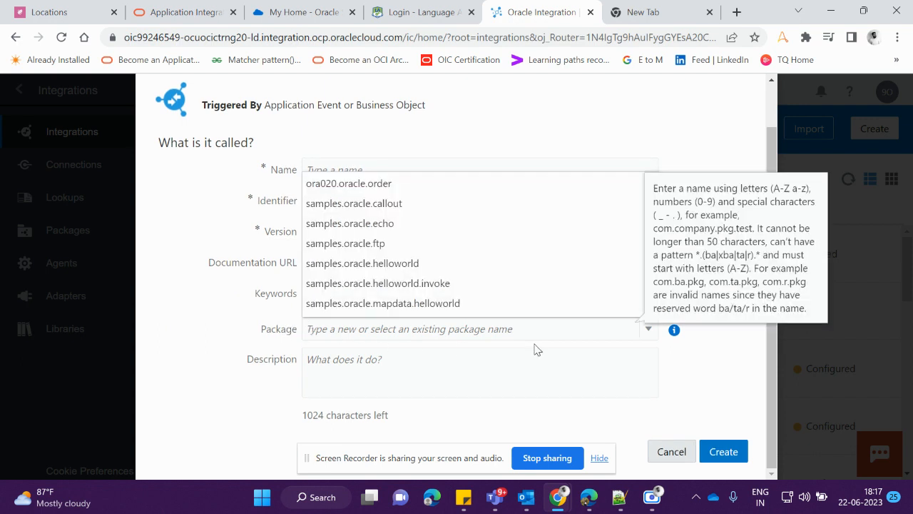
left_click(720, 385)
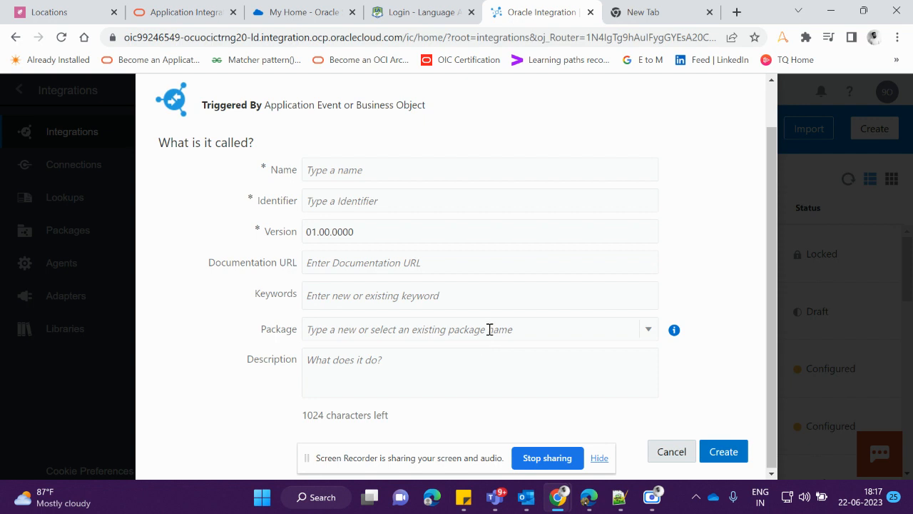
left_click(650, 331)
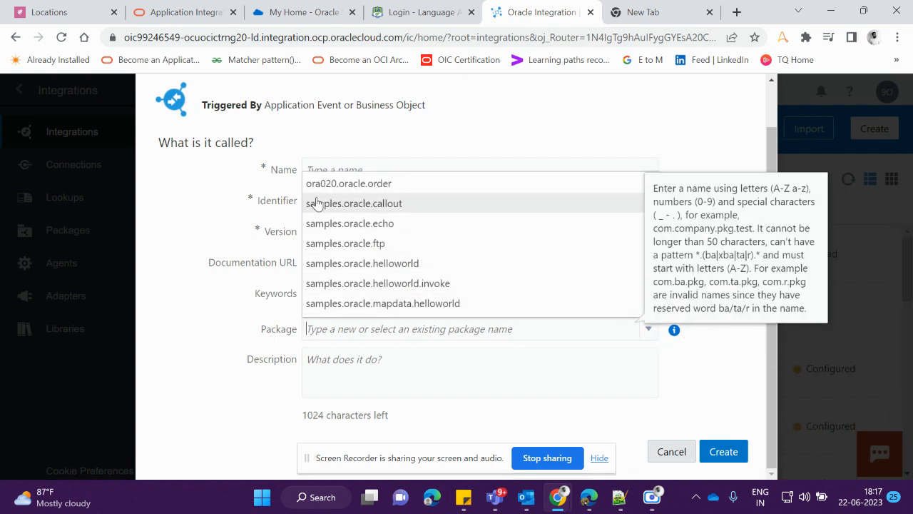
scroll(327, 308, "down", 1)
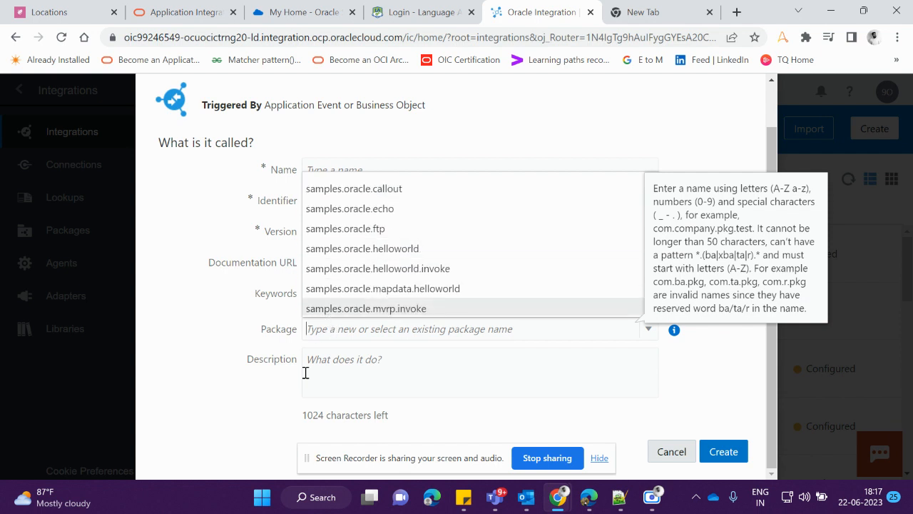
scroll(377, 264, "up", 1)
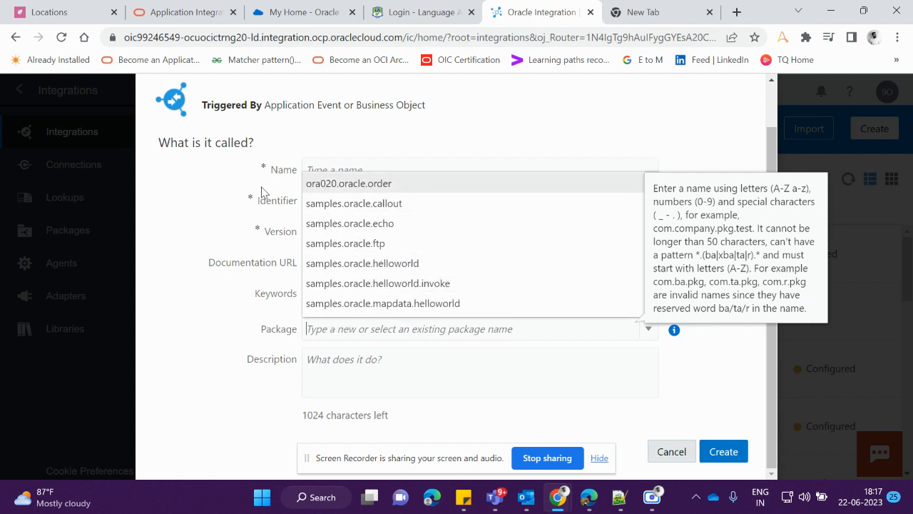
scroll(422, 252, "down", 1)
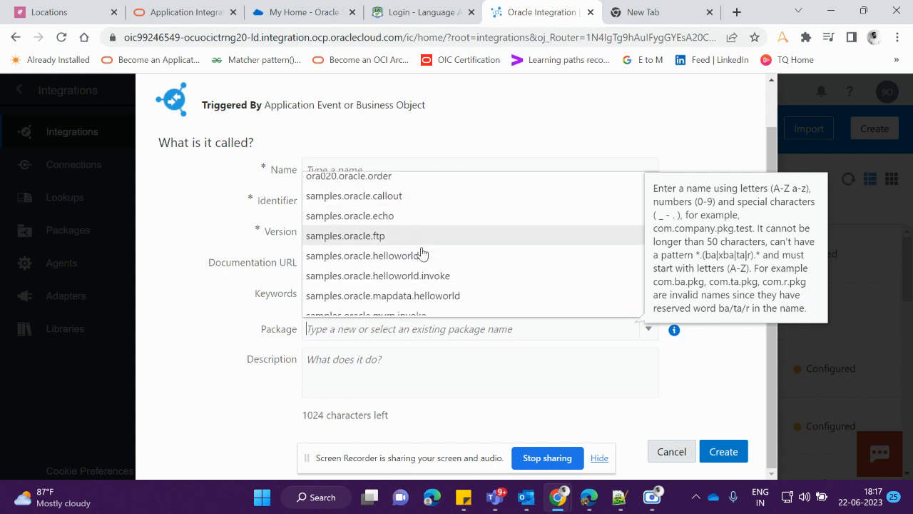
scroll(422, 252, "down", 2)
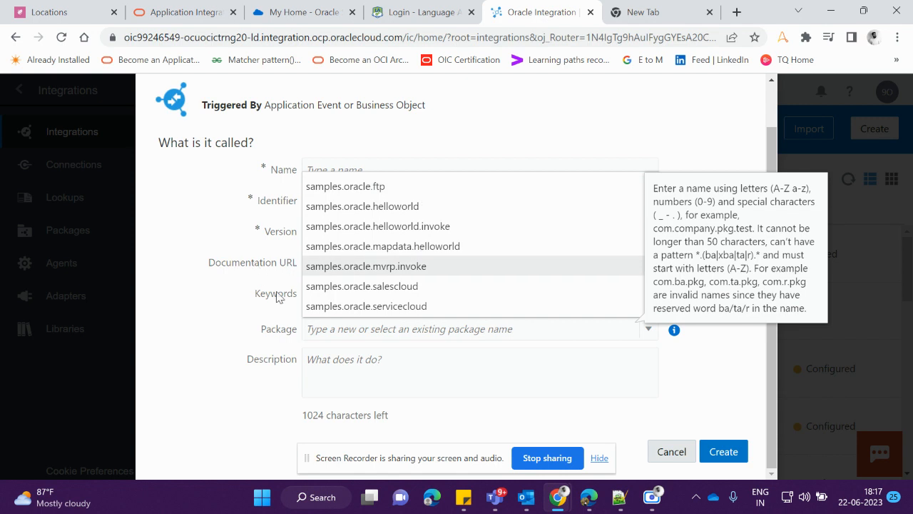
left_click(695, 365)
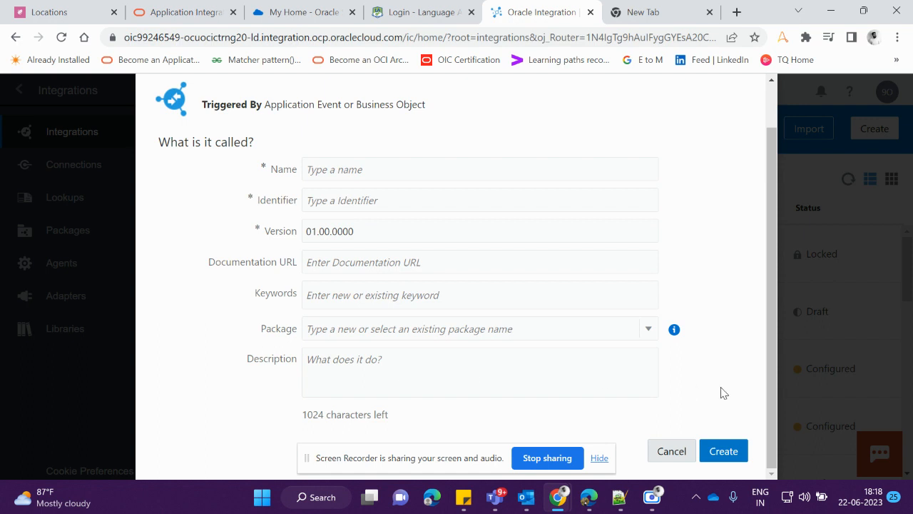
Name the new integration Sample_welcome_integration
left_click(362, 171)
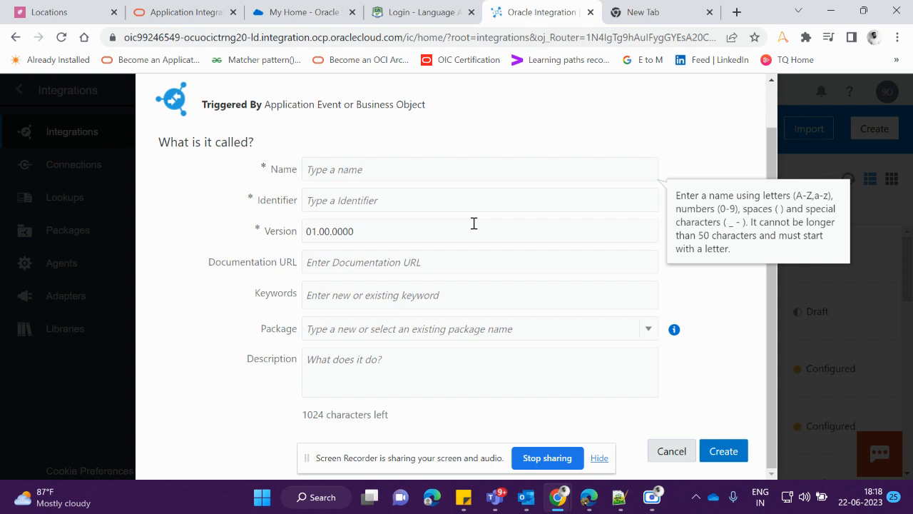
type("Sample_")
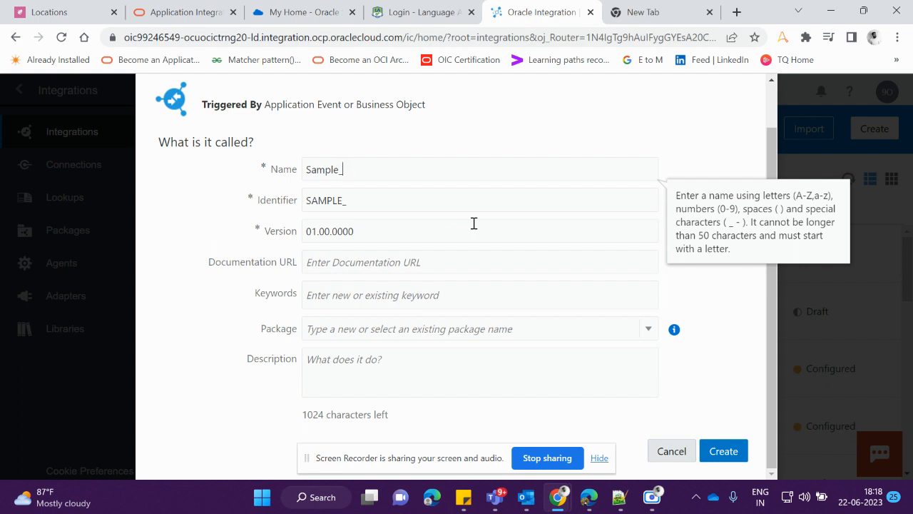
type("weconme")
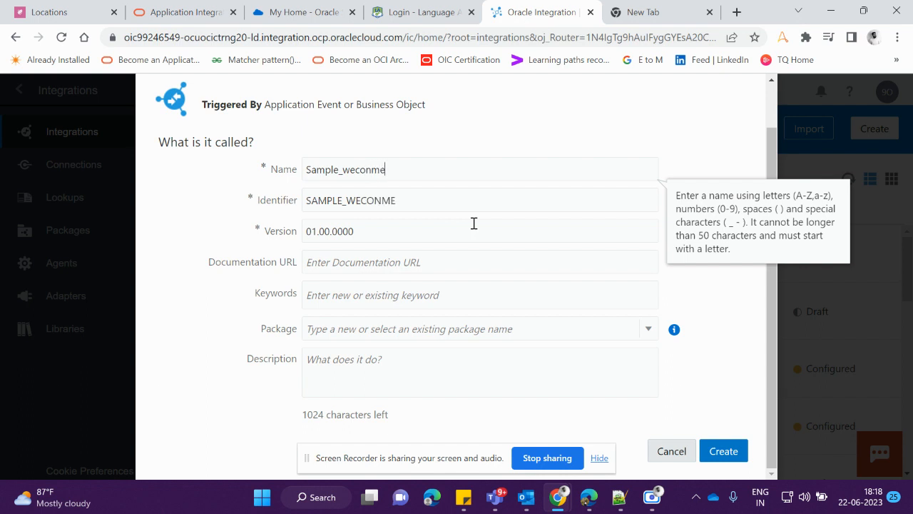
type("_integration")
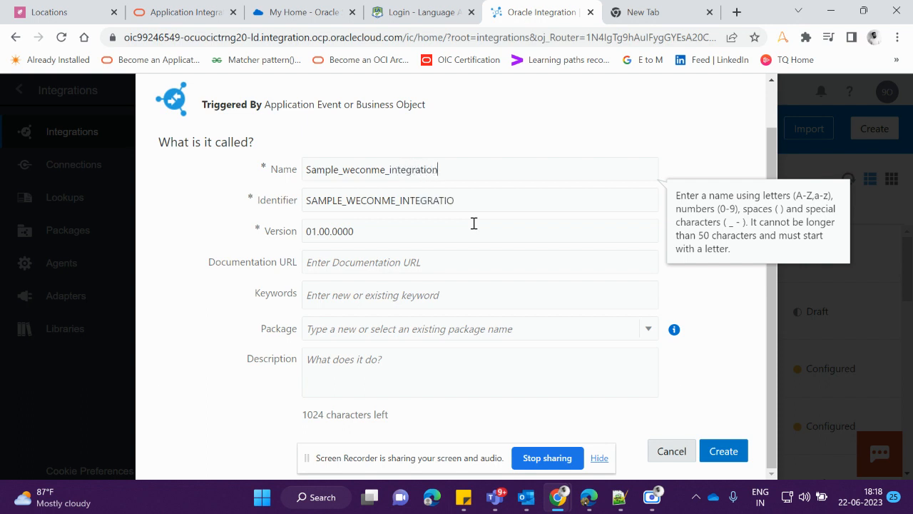
left_click(373, 171)
key("BackSpace")
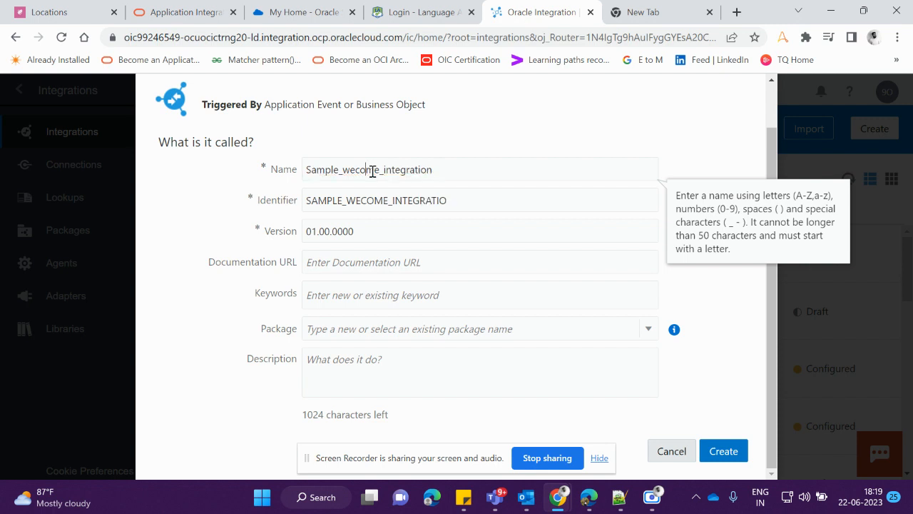
left_click(357, 169)
type("l")
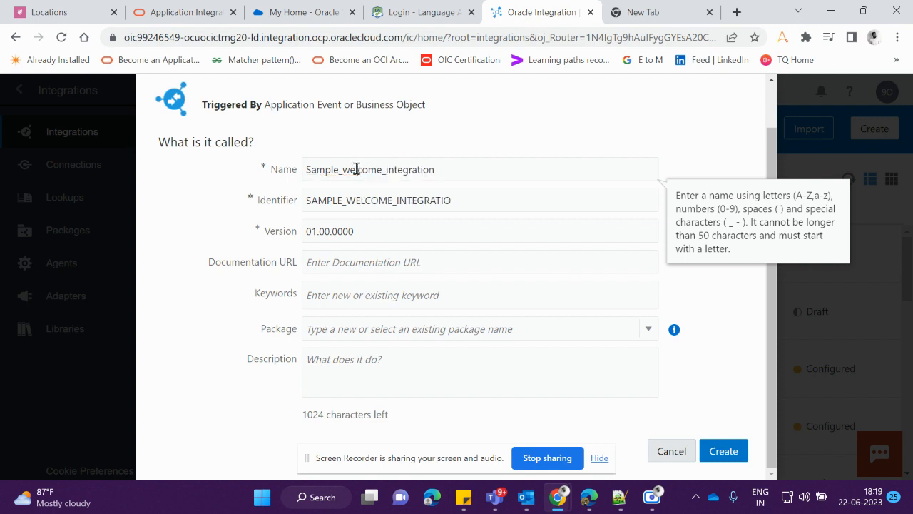
left_click(450, 174)
Complete the identifier as SAMPLE_WELCOME_INTEGRATION and create the integration
left_click(396, 203)
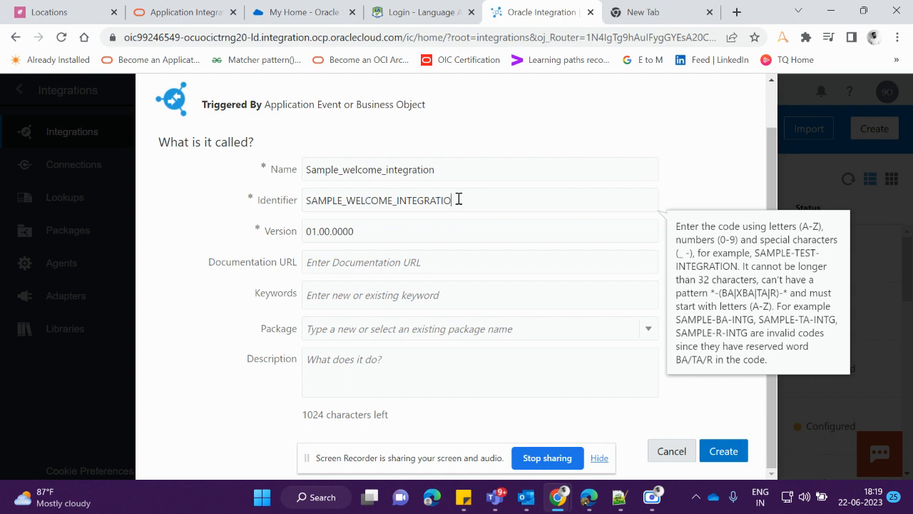
left_click(380, 201)
left_click(398, 232)
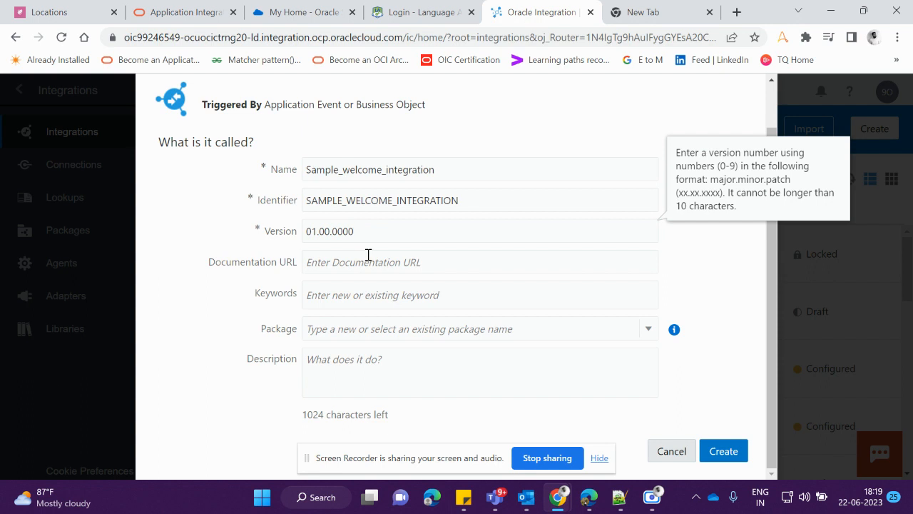
left_click(724, 453)
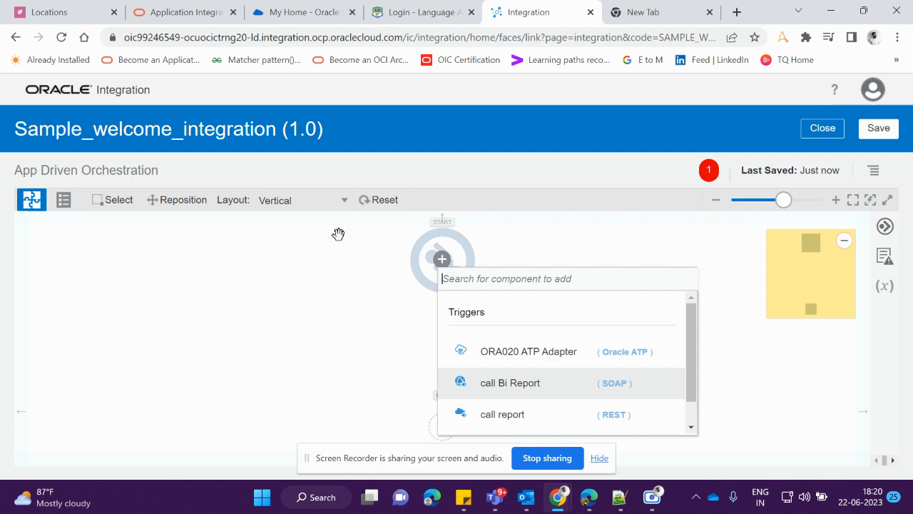
Examine the canvas layout options and the orchestration flow from its start to its end
left_click(348, 200)
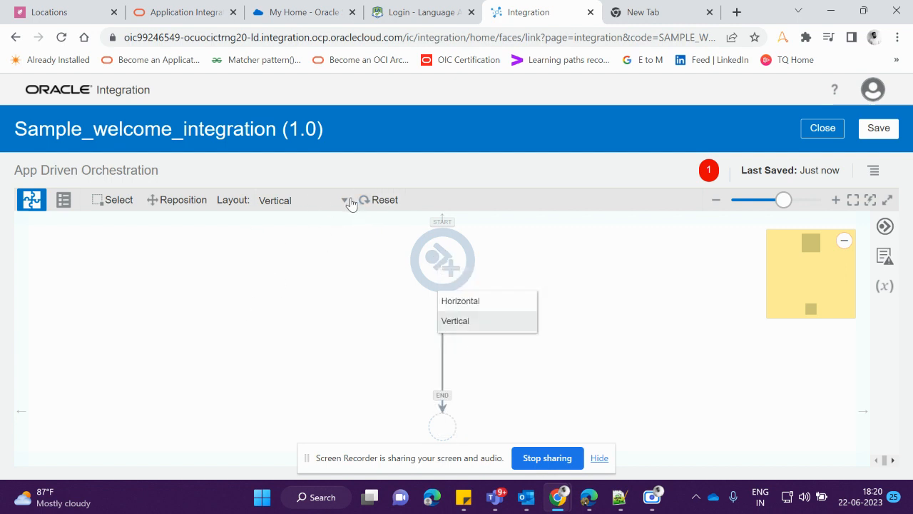
left_click(347, 202)
left_click(347, 202)
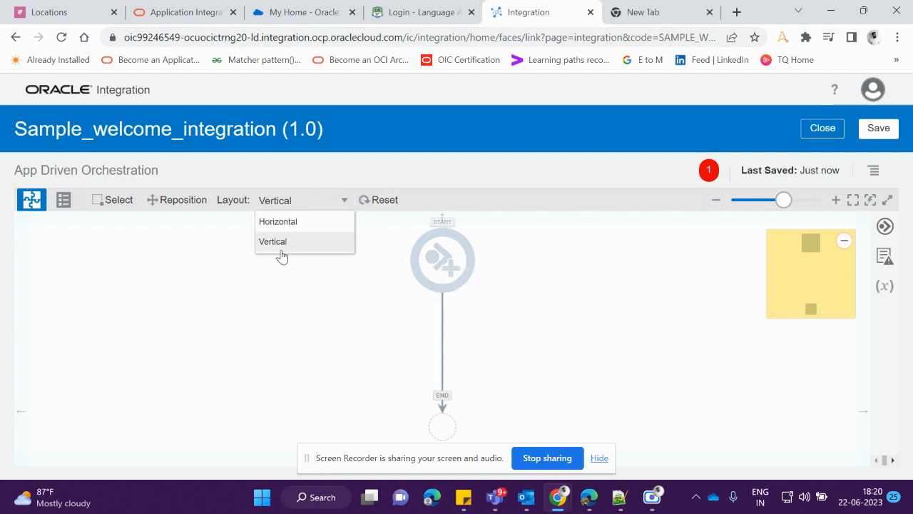
left_click(286, 310)
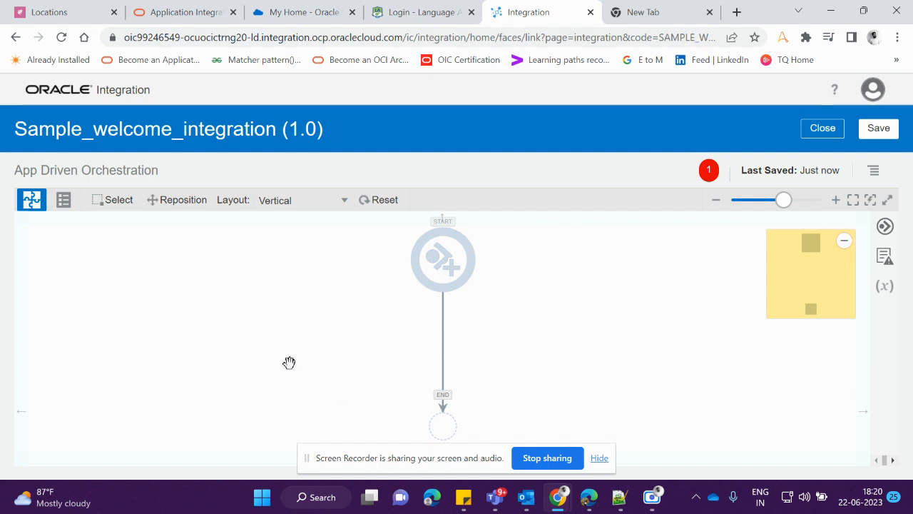
mouse_move(836, 285)
left_mouse_down()
mouse_move(789, 284)
mouse_move(838, 283)
mouse_move(815, 267)
mouse_move(817, 302)
mouse_move(828, 285)
mouse_move(744, 269)
mouse_move(764, 287)
mouse_move(831, 282)
left_mouse_up()
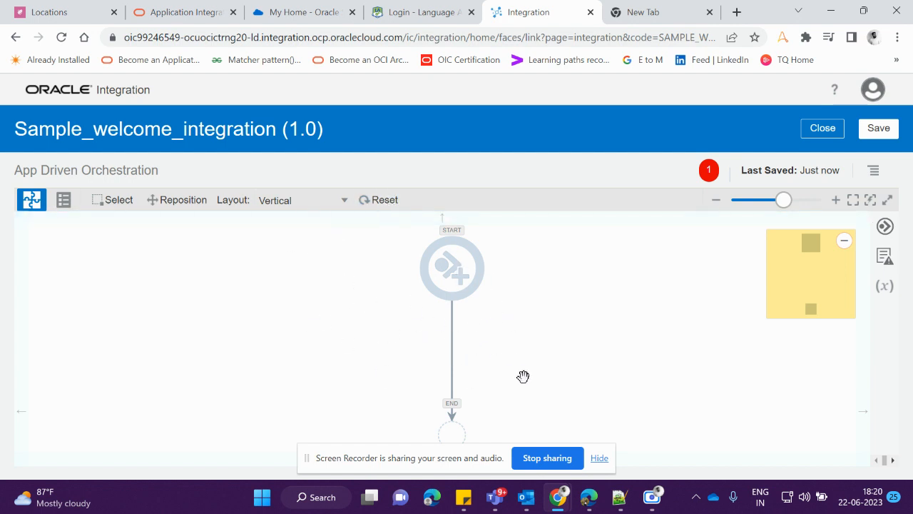
scroll(510, 361, "down", 3)
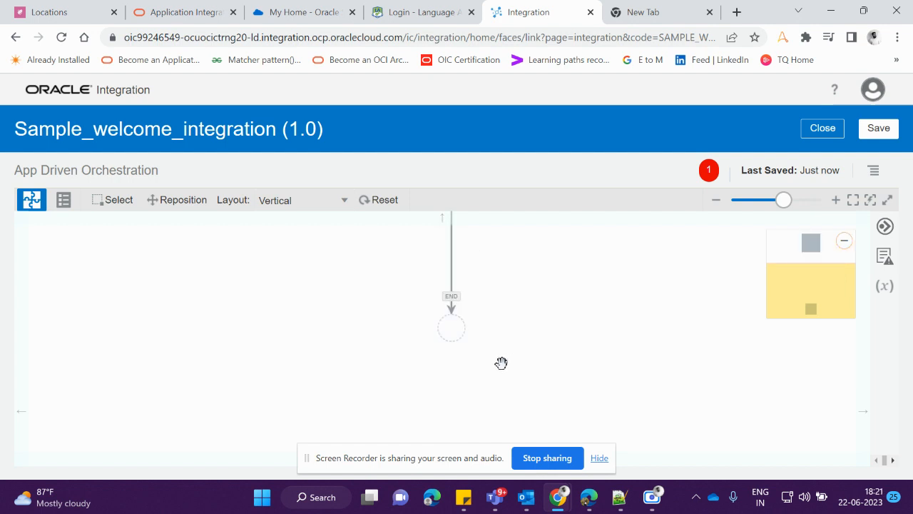
scroll(345, 290, "up", 3)
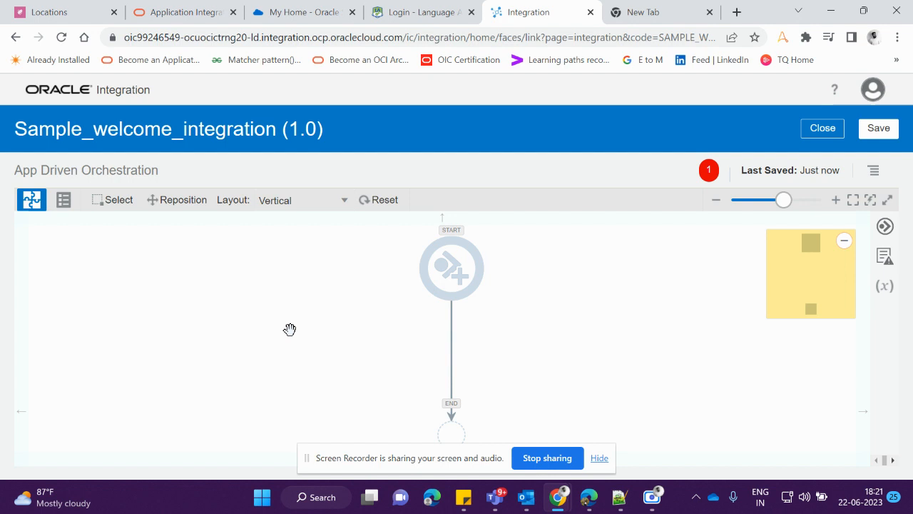
Search the start node's triggers for "sa" and add the Sample REST endpoint connection as the trigger
left_click(448, 274)
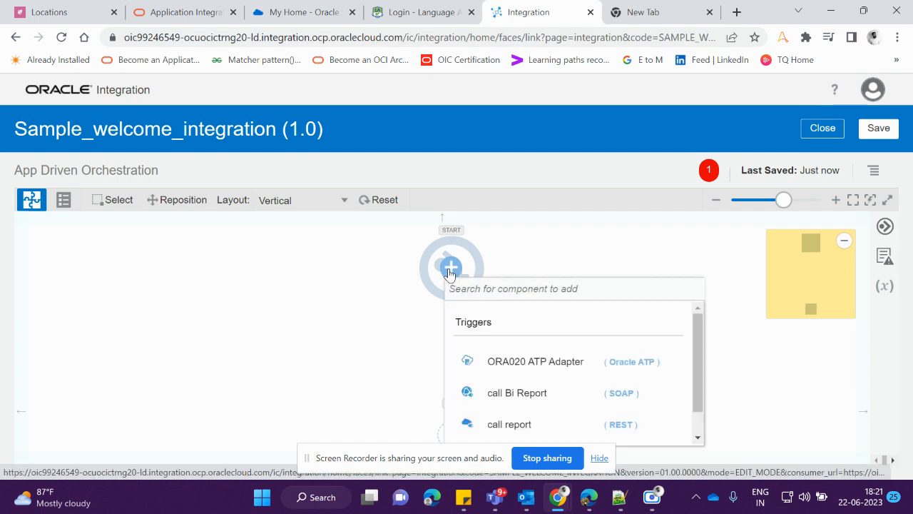
type("sa,p")
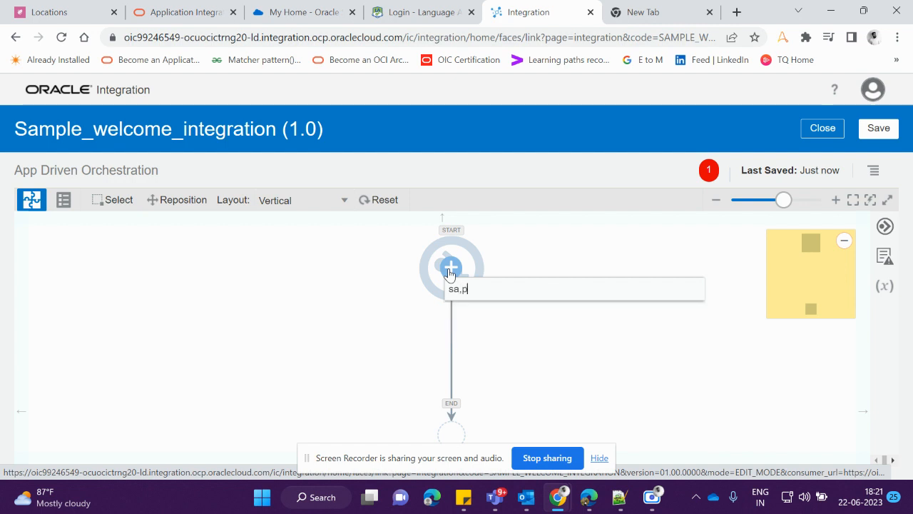
key("BackSpace")
key("BackSpace")
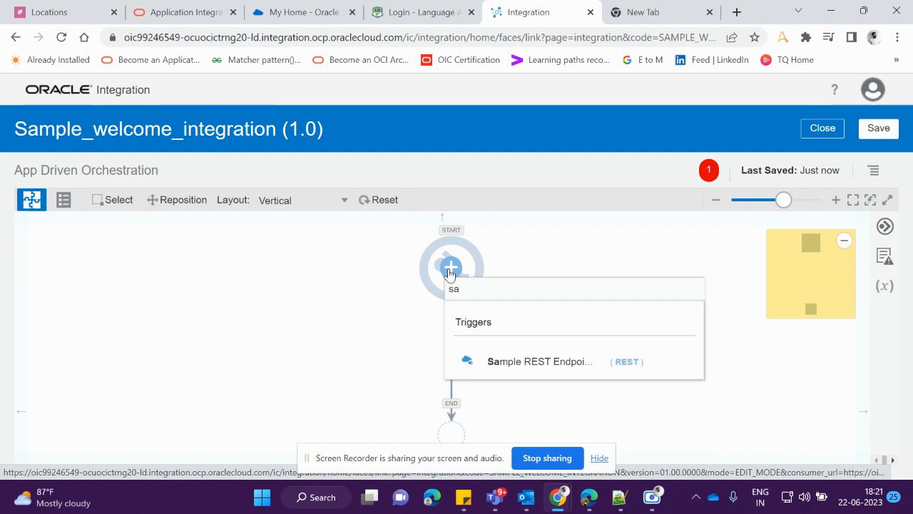
left_click(521, 362)
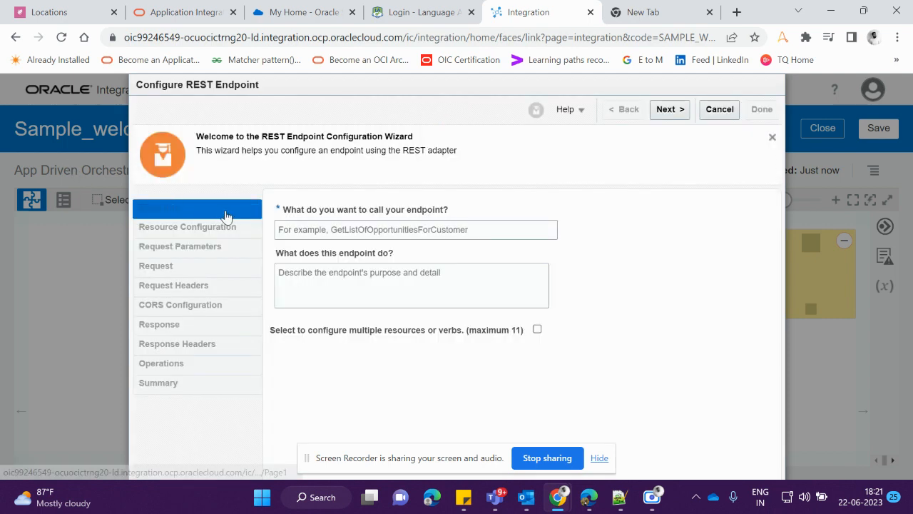
Name the REST endpoint employeeName and advance to its resource configuration
left_click(326, 229)
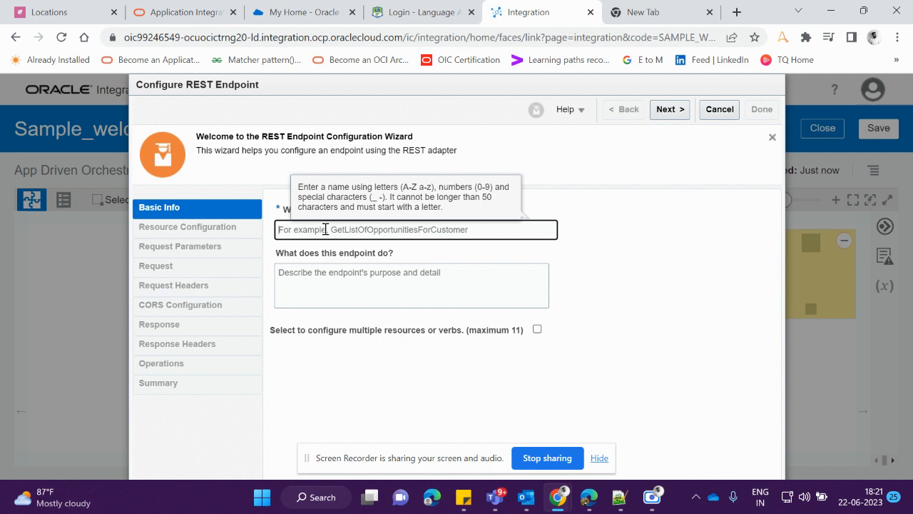
type("employeeName")
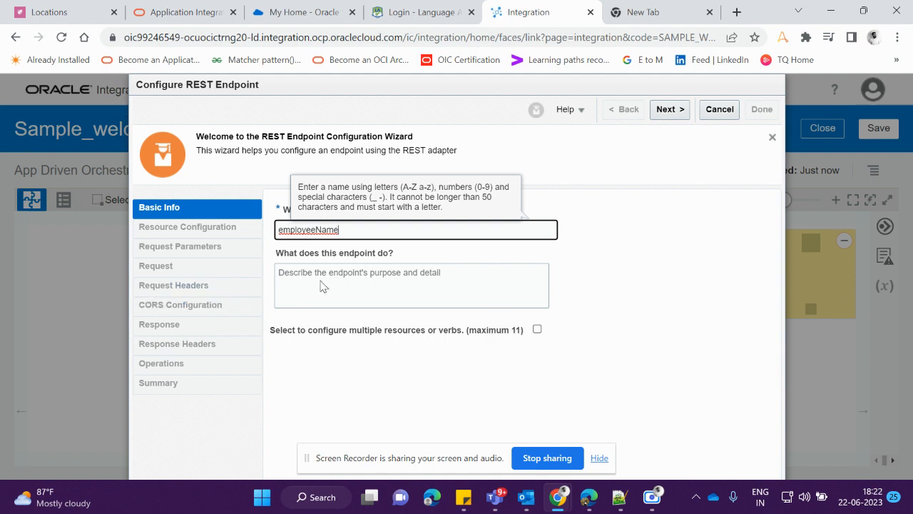
left_click(684, 114)
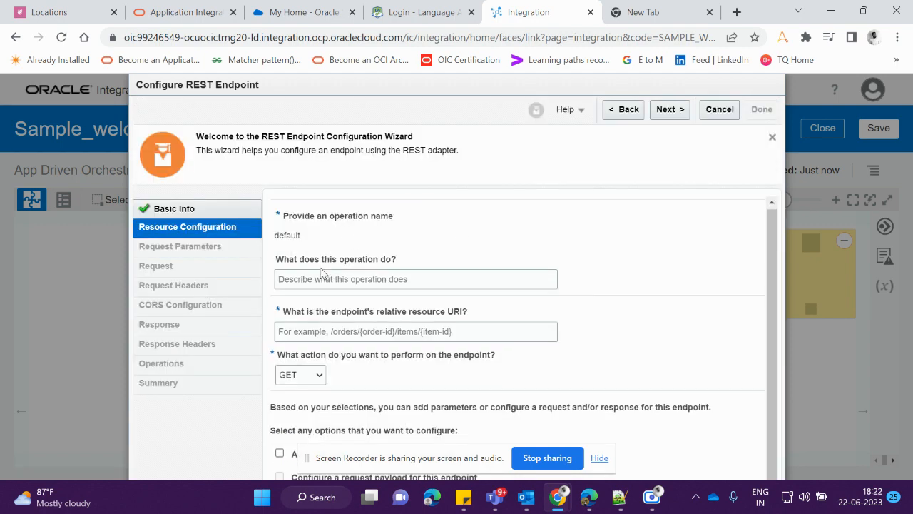
scroll(399, 214, "down", 1)
scroll(357, 235, "up", 1)
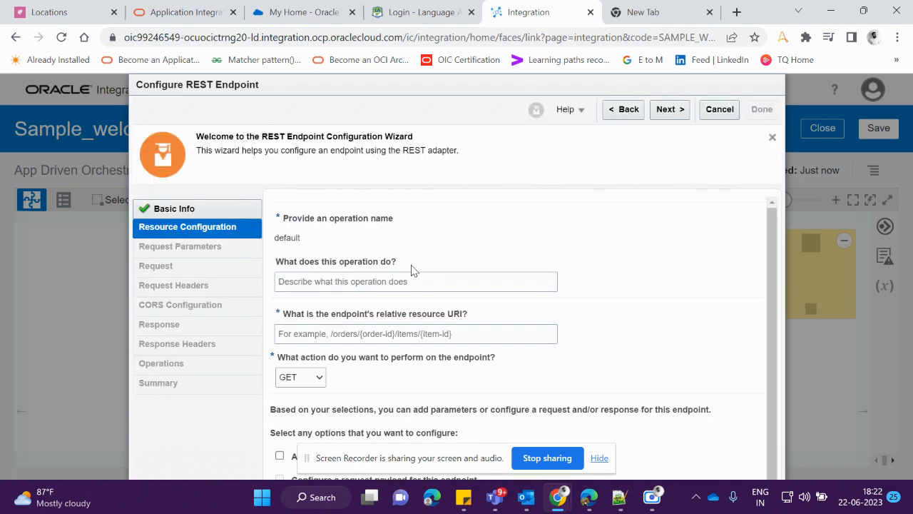
Set the endpoint's relative resource URI to /emp
scroll(281, 291, "down", 1)
scroll(285, 285, "up", 1)
scroll(311, 394, "down", 1)
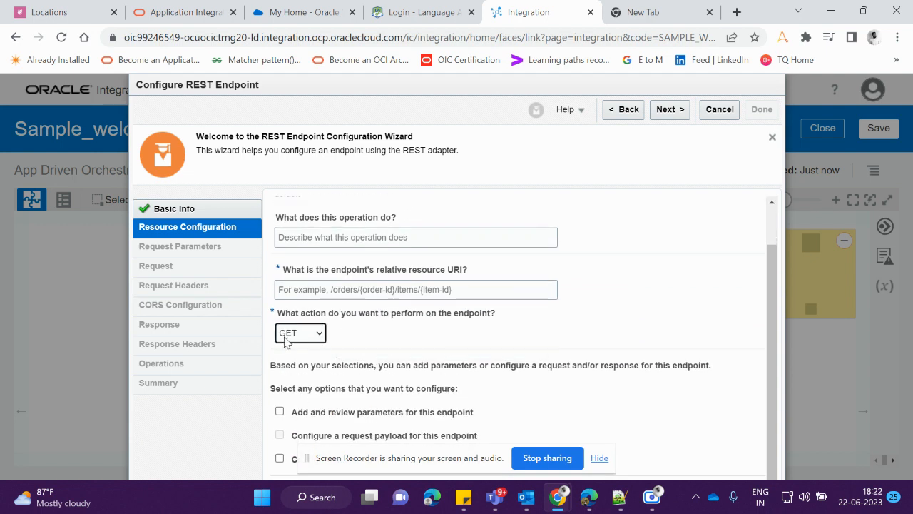
left_click(316, 289)
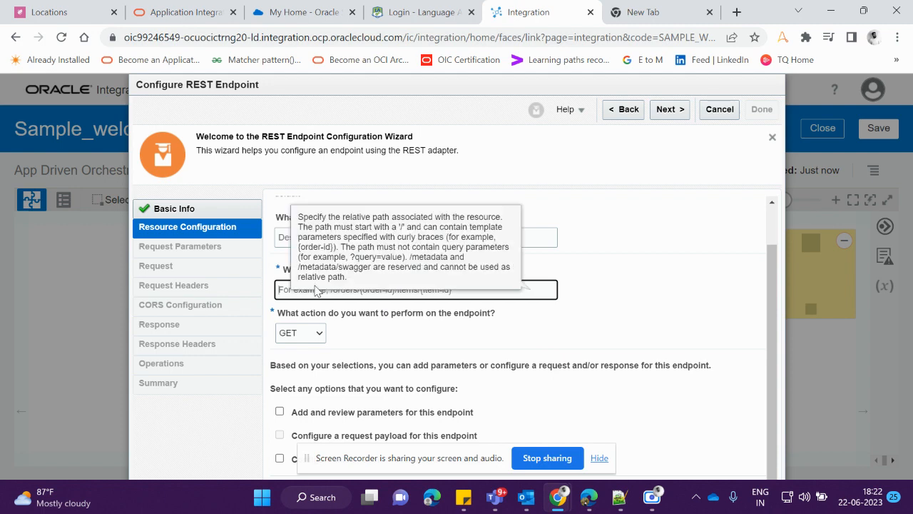
type("/")
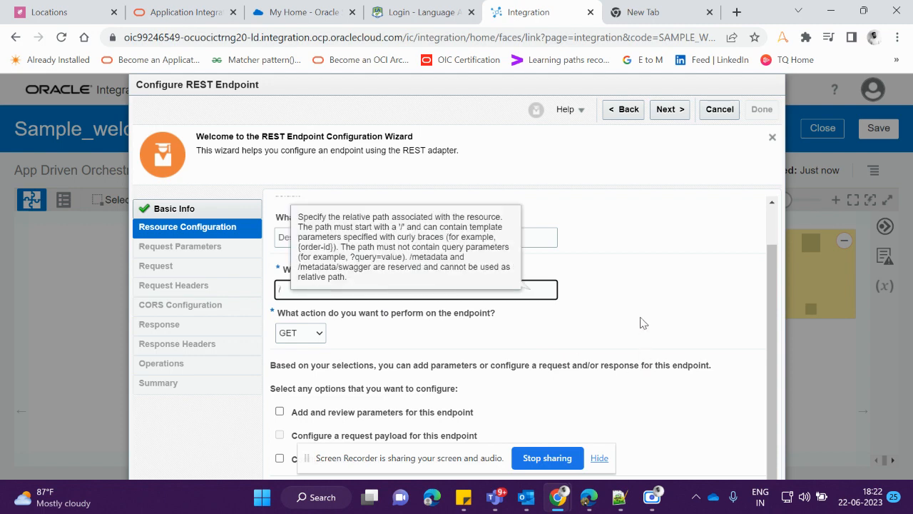
left_click(634, 296)
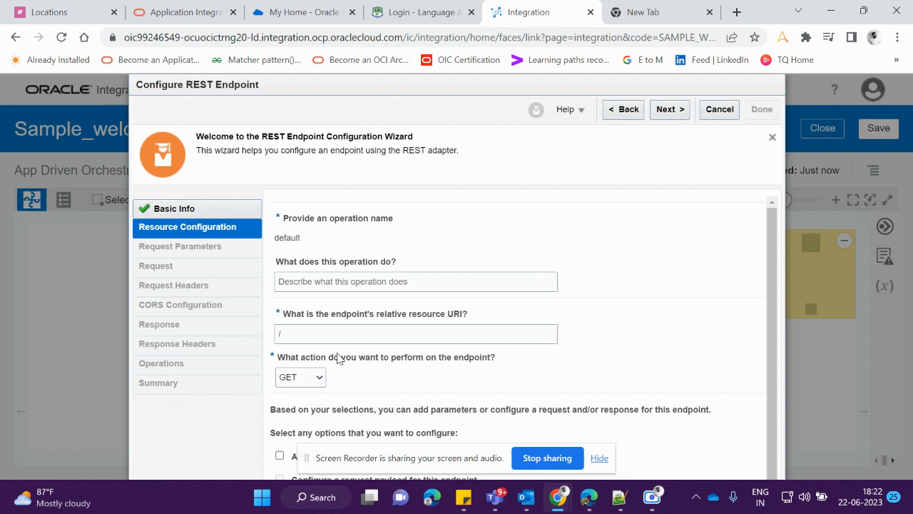
left_click(329, 334)
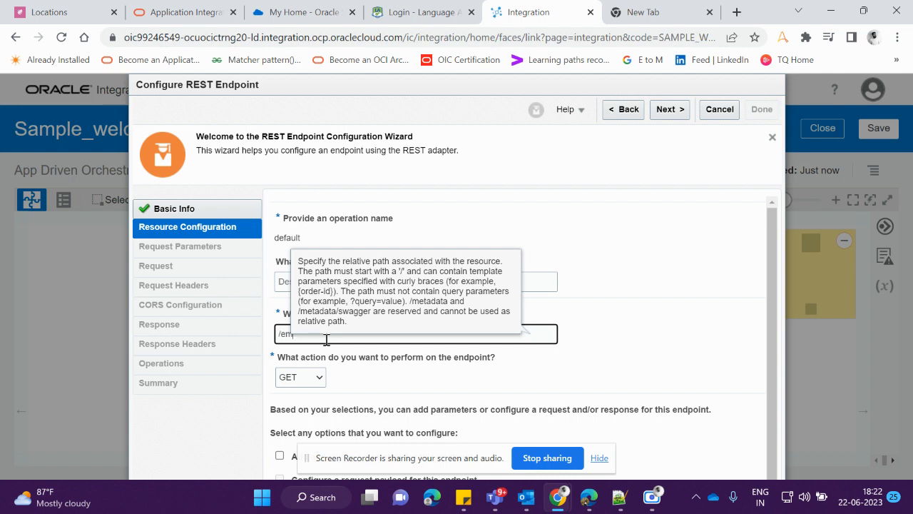
Select GET as the action to perform on the /emp endpoint
left_click(307, 380)
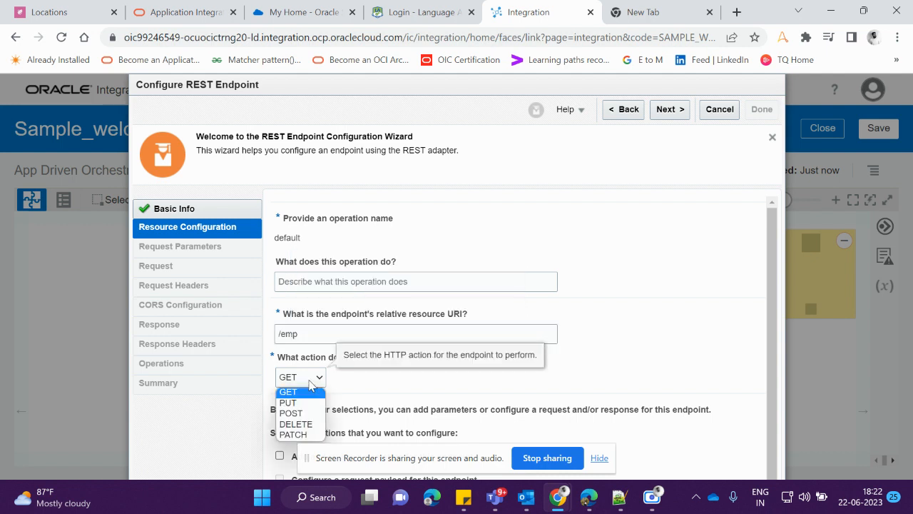
left_click(310, 385)
left_click(310, 384)
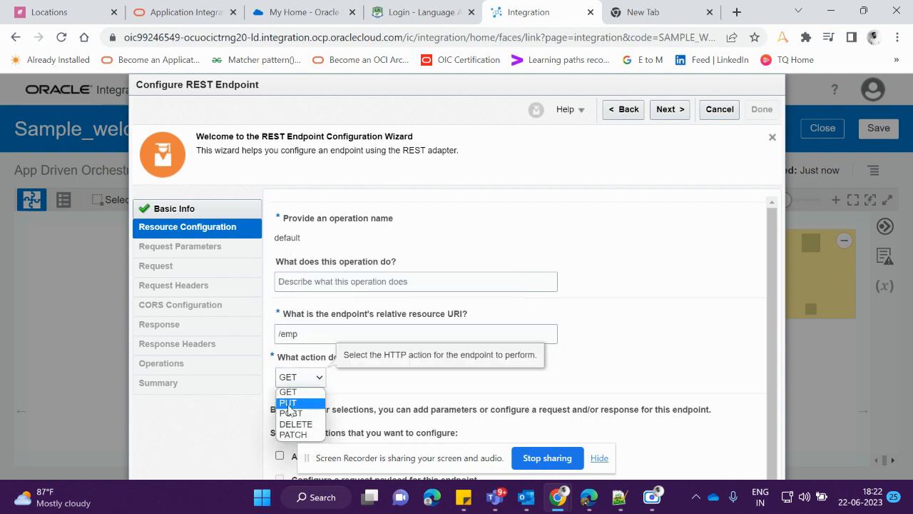
left_click(304, 393)
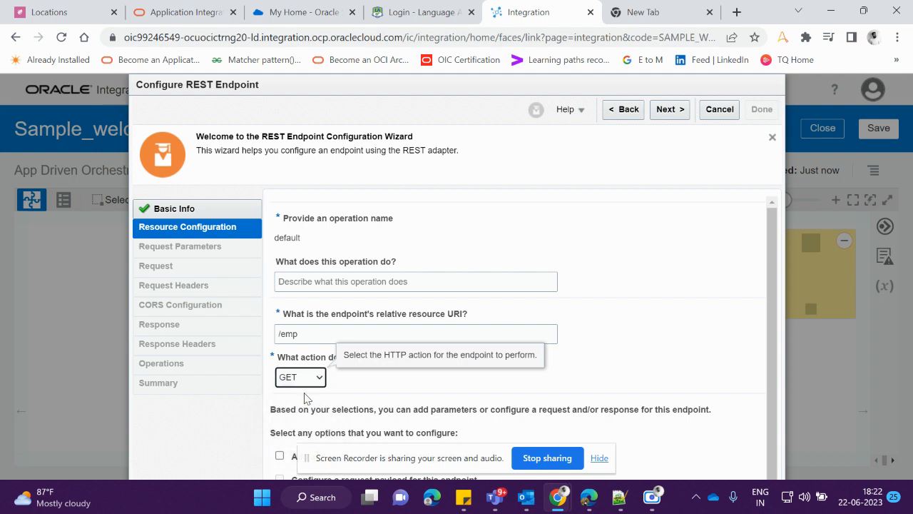
Resize the REST endpoint dialog and reveal its parameter, request and response option checkboxes
scroll(419, 393, "down", 1)
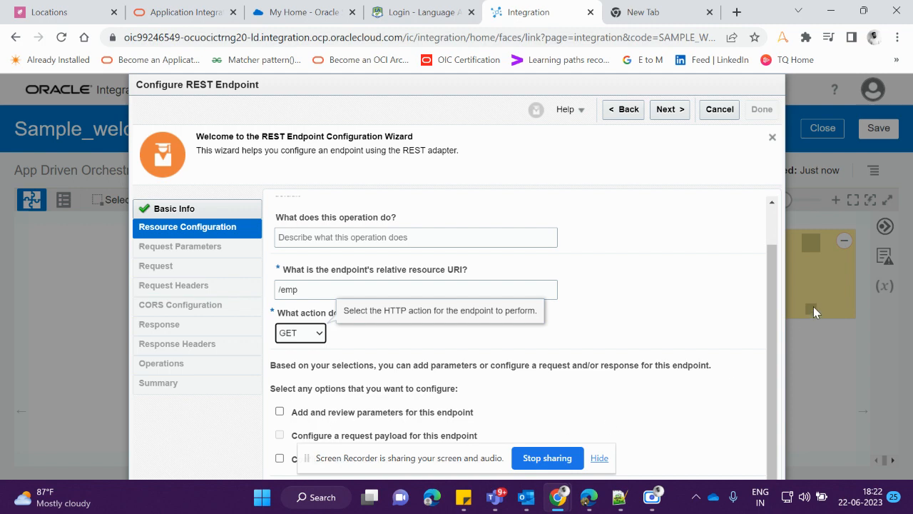
left_click_drag(462, 78, 462, 126)
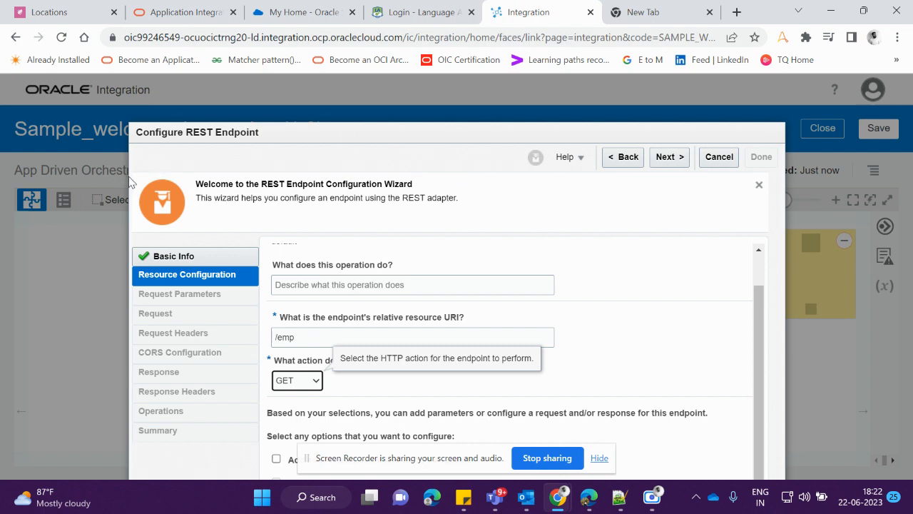
left_click_drag(143, 188, 271, 191)
scroll(420, 301, "down", 1)
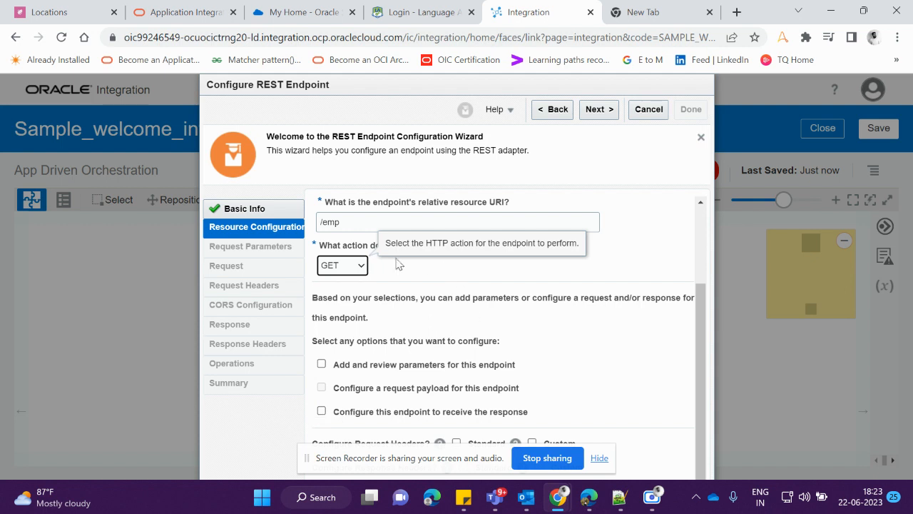
left_click(361, 265)
left_click(332, 304)
left_click(342, 265)
left_click(335, 279)
Enable reviewing parameters and receiving the response for the endpoint, and advance to the request parameters
left_click(321, 363)
left_click(321, 412)
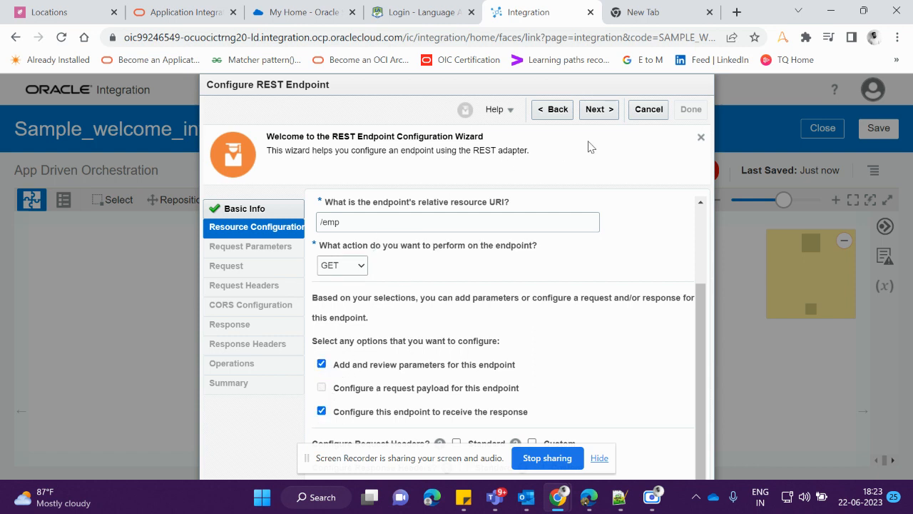
left_click(597, 111)
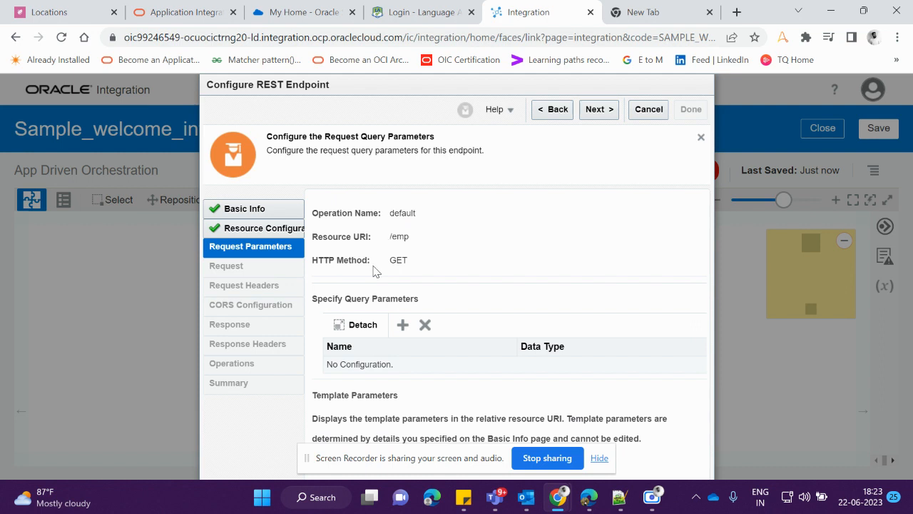
Add a query parameter called Name with the string data type and advance to the response configuration
left_click(403, 325)
left_click(373, 367)
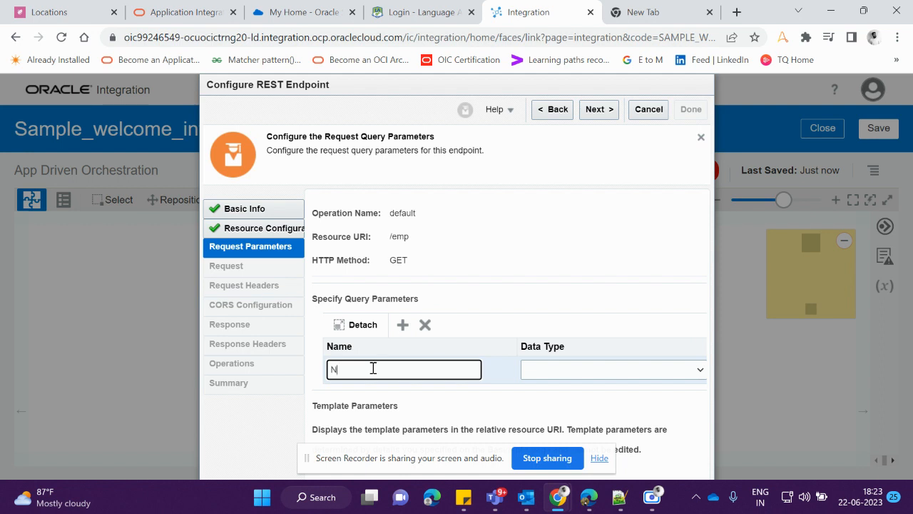
left_click(585, 369)
left_click(557, 396)
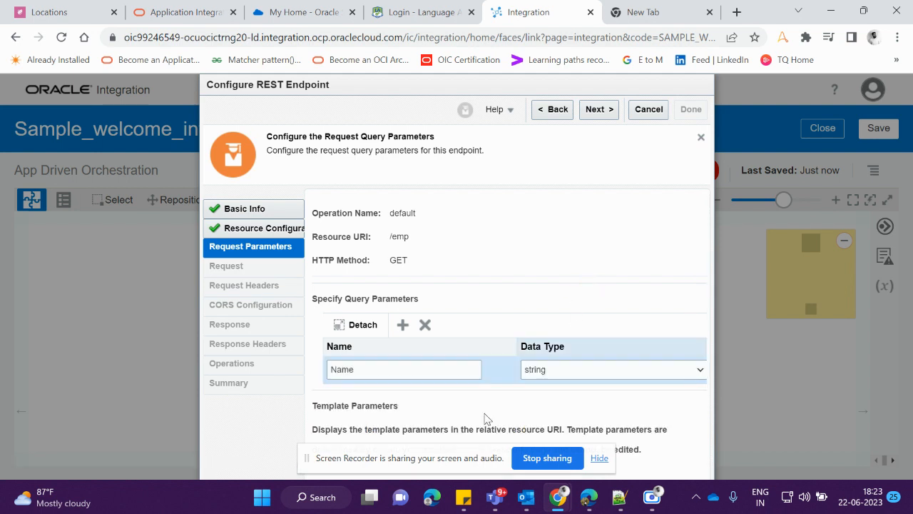
left_click(597, 111)
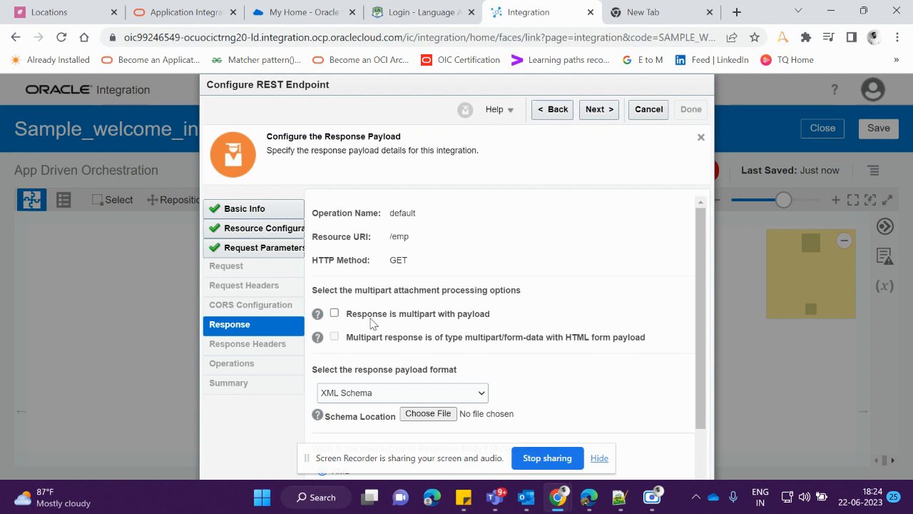
Set the response payload format to JSON Sample and open the inline sample entry
scroll(436, 357, "down", 2)
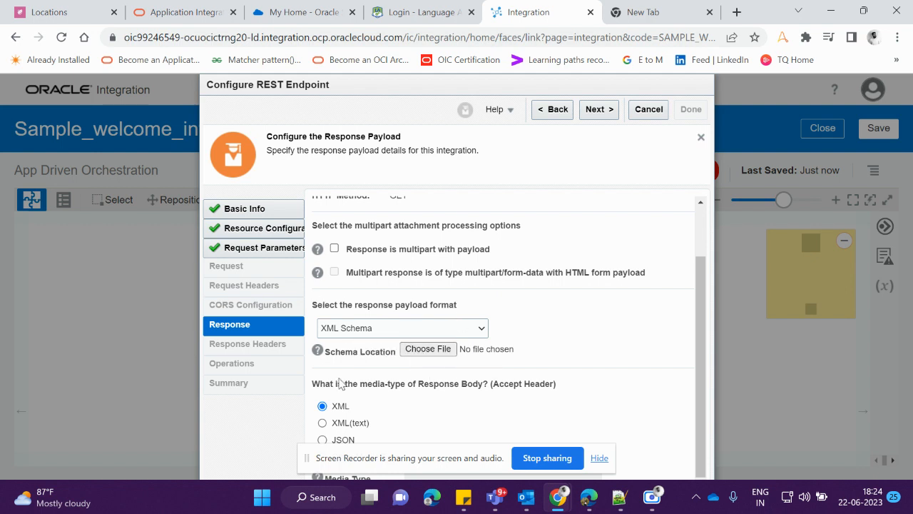
left_click(431, 328)
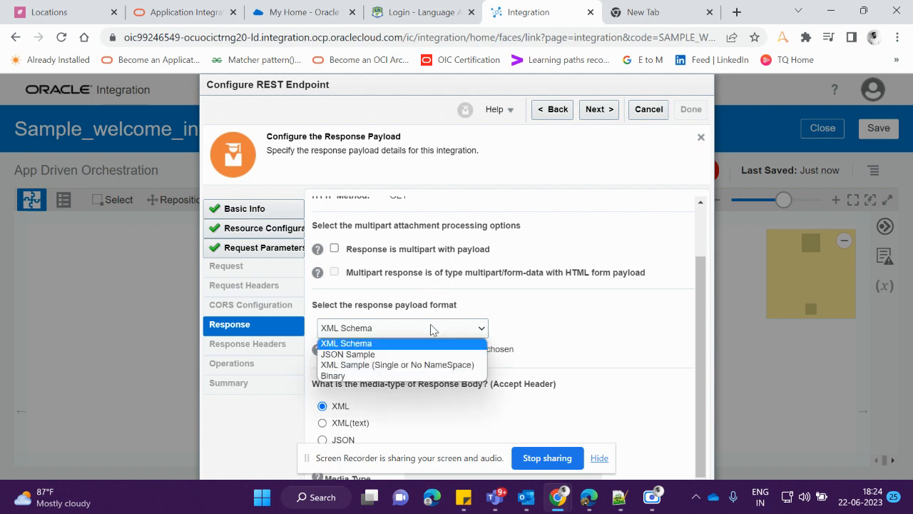
left_click(371, 353)
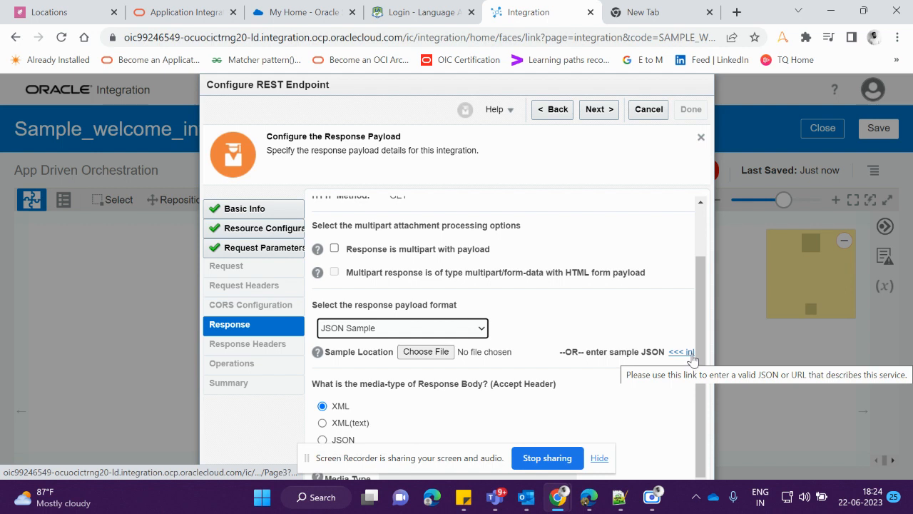
left_click_drag(714, 347, 842, 358)
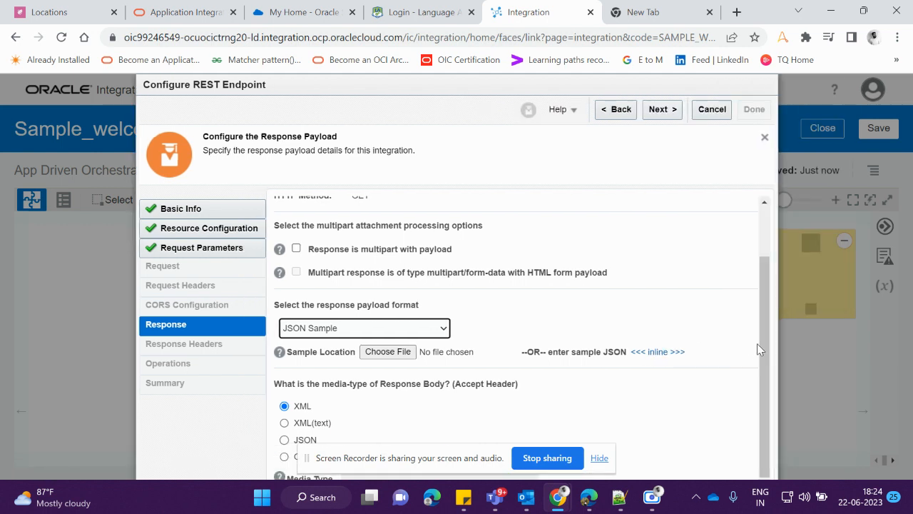
left_click(660, 351)
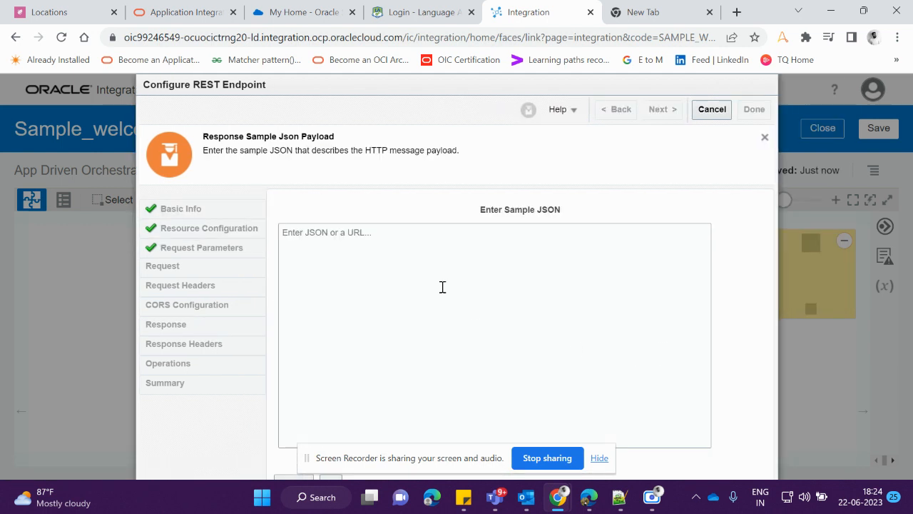
Enter {"Response" : ""} as the sample response JSON and accept it
left_click(432, 274)
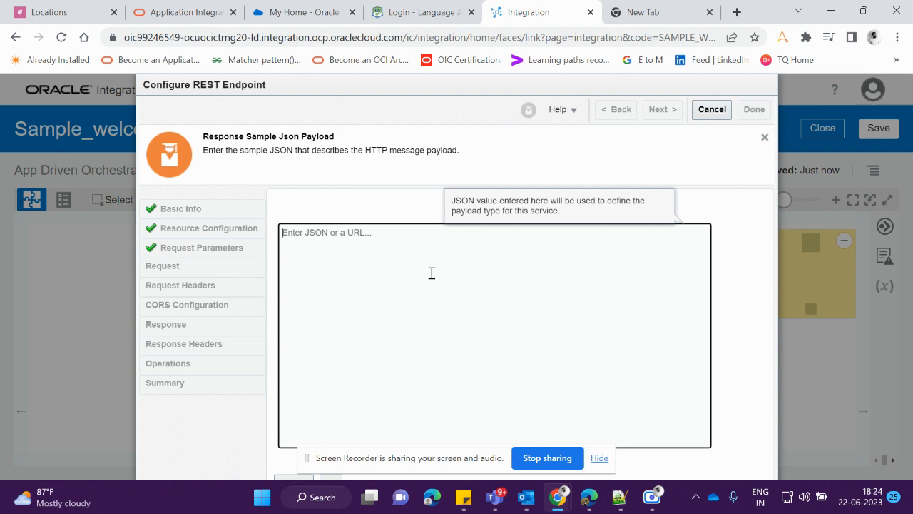
type("{\"R")
type("esponse\" : \"\"")
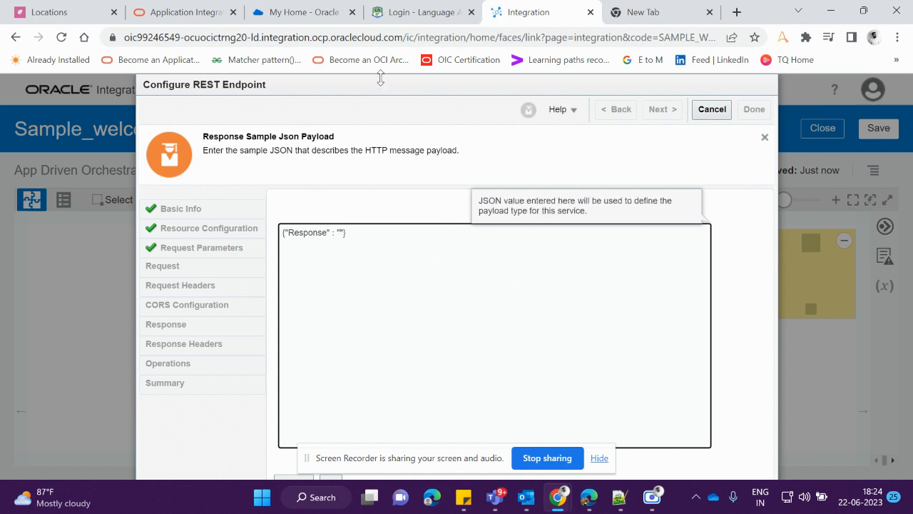
left_click(373, 239)
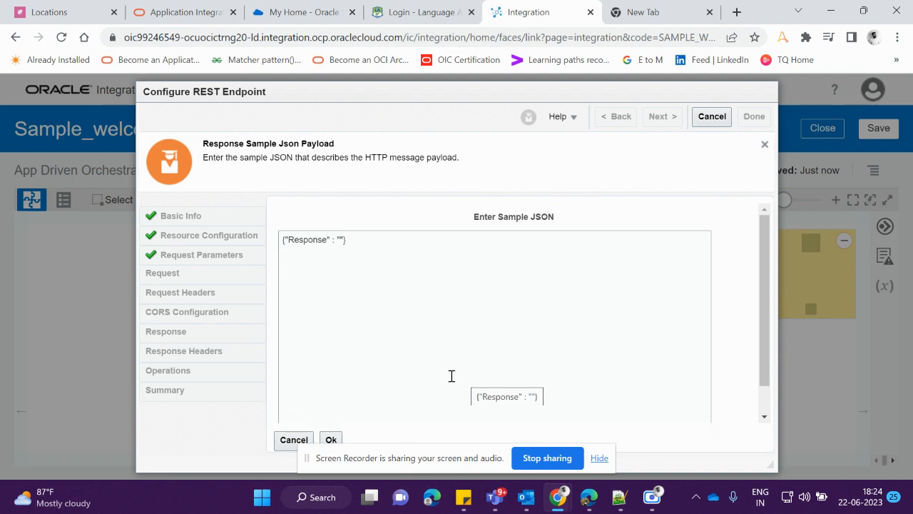
scroll(385, 386, "down", 1)
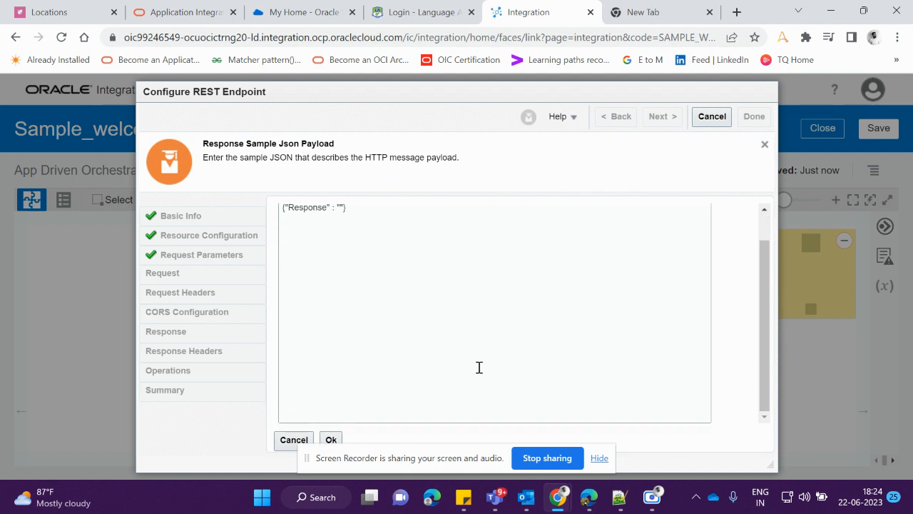
left_click(330, 439)
Proceed to the summary with JSON as the response media type and finish the REST endpoint configuration
scroll(581, 326, "down", 3)
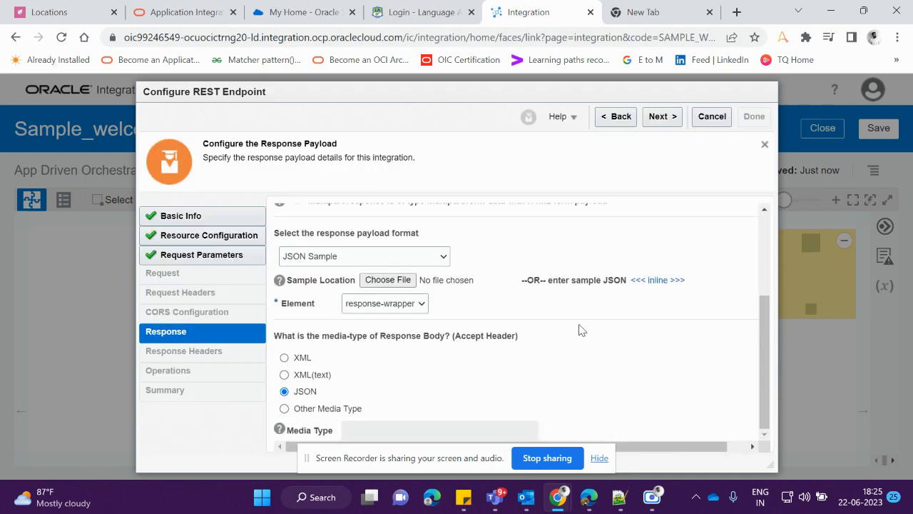
left_click(658, 116)
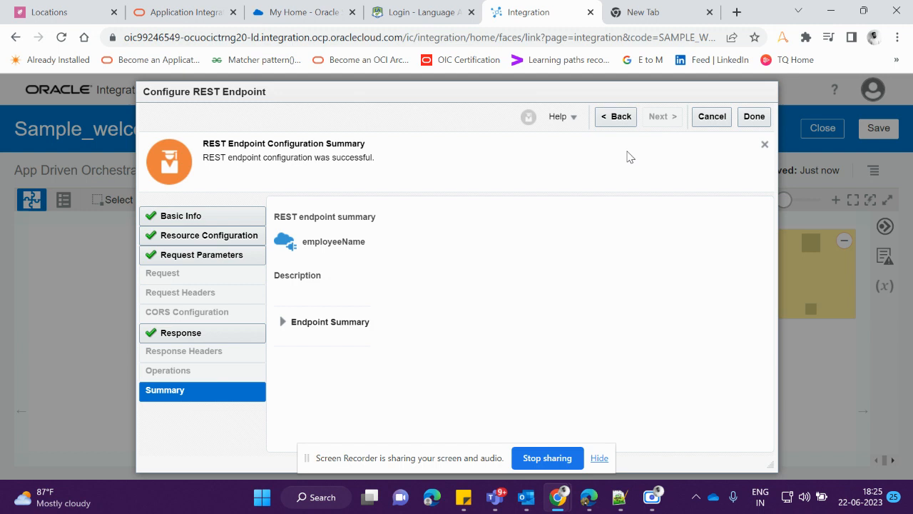
left_click(757, 119)
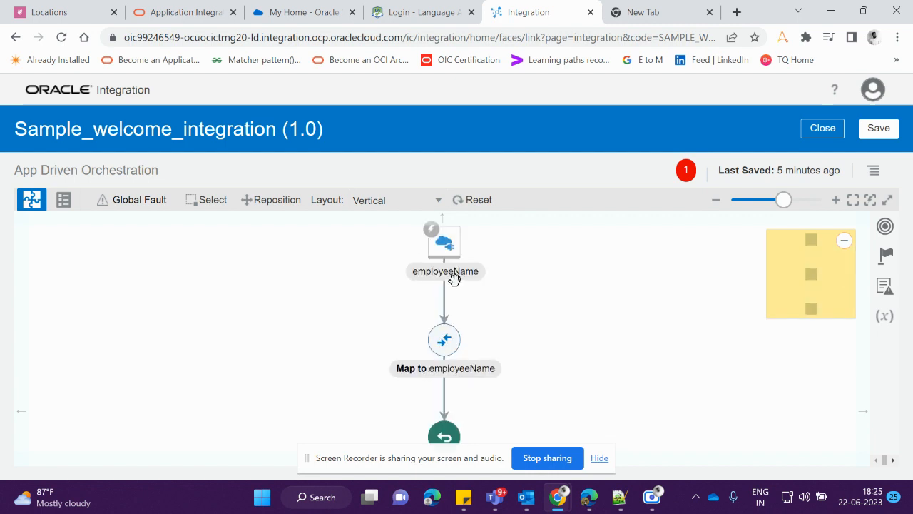
Open the Map to employeeName action for editing and expand the target's Response Wrapper
left_click_drag(411, 467, 713, 437)
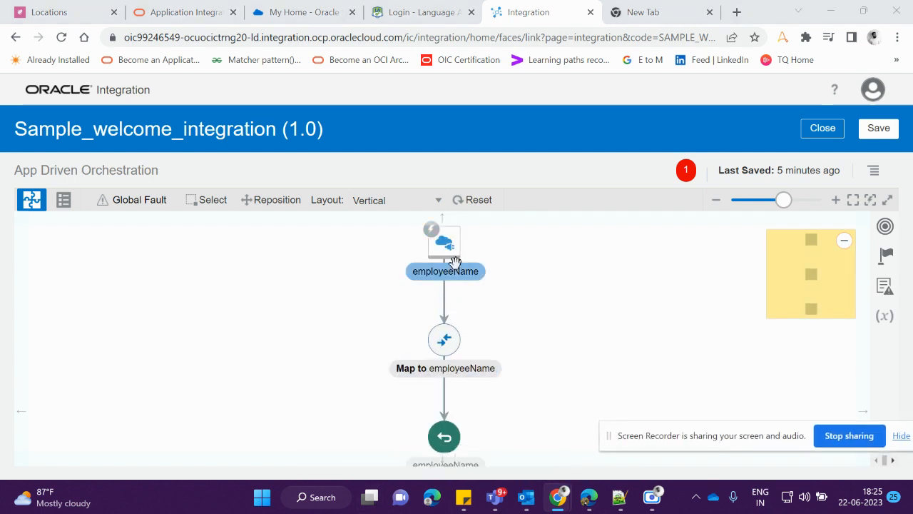
scroll(475, 331, "down", 2)
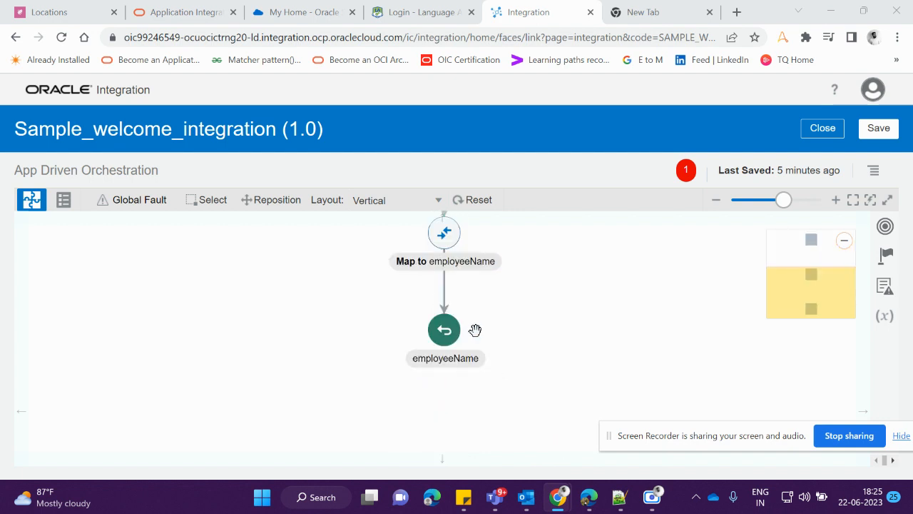
scroll(464, 301, "up", 2)
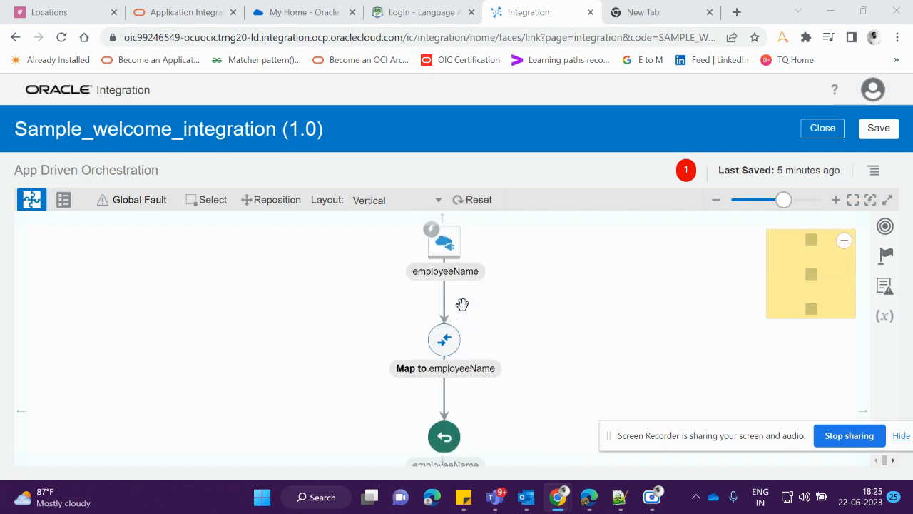
left_click(446, 343)
left_click(444, 343)
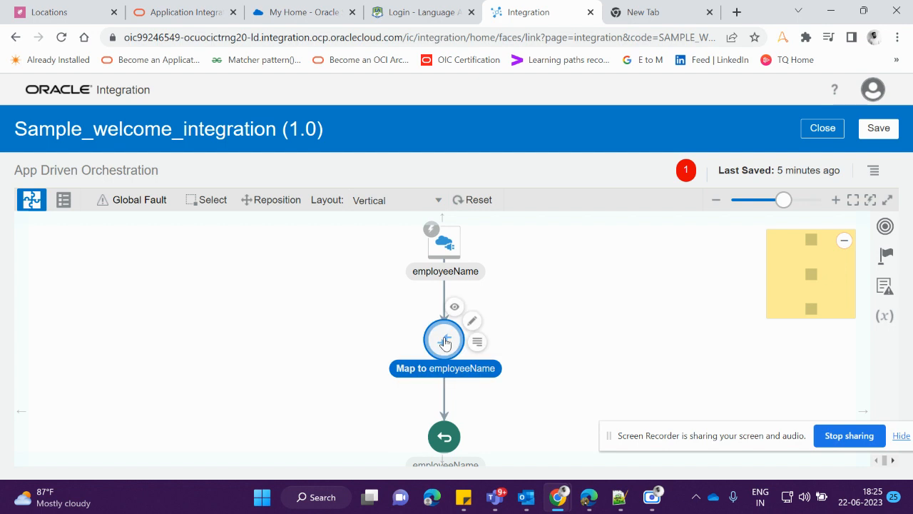
left_click(477, 343)
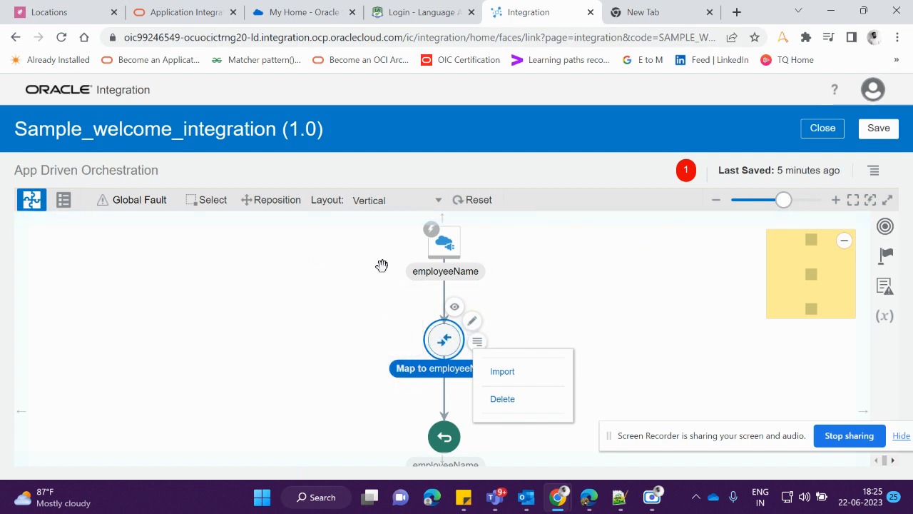
left_click(474, 323)
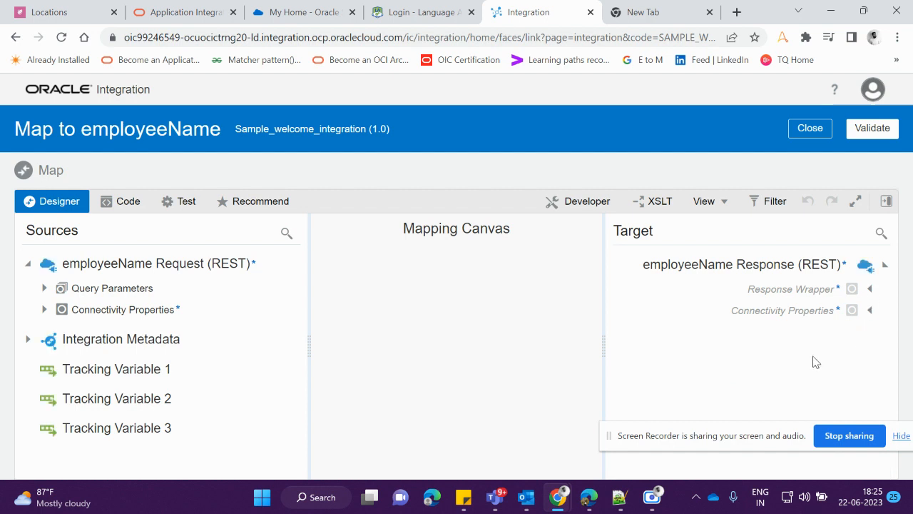
left_click(870, 288)
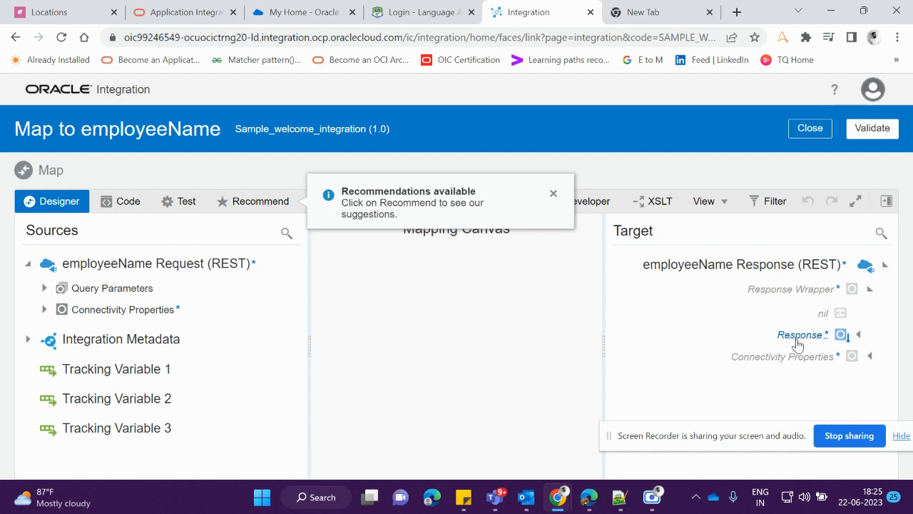
Expand the source's Query Parameters and map its Name parameter to the target's Response element
left_click(859, 335)
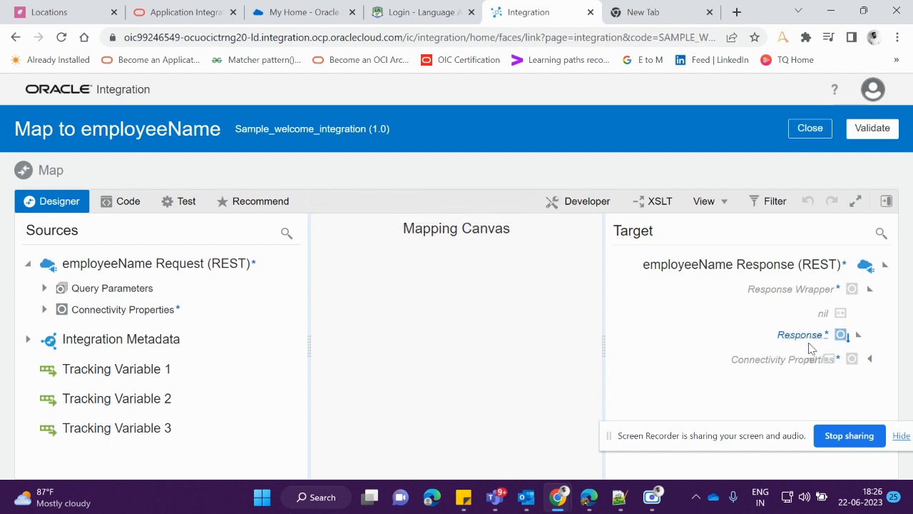
left_click(857, 336)
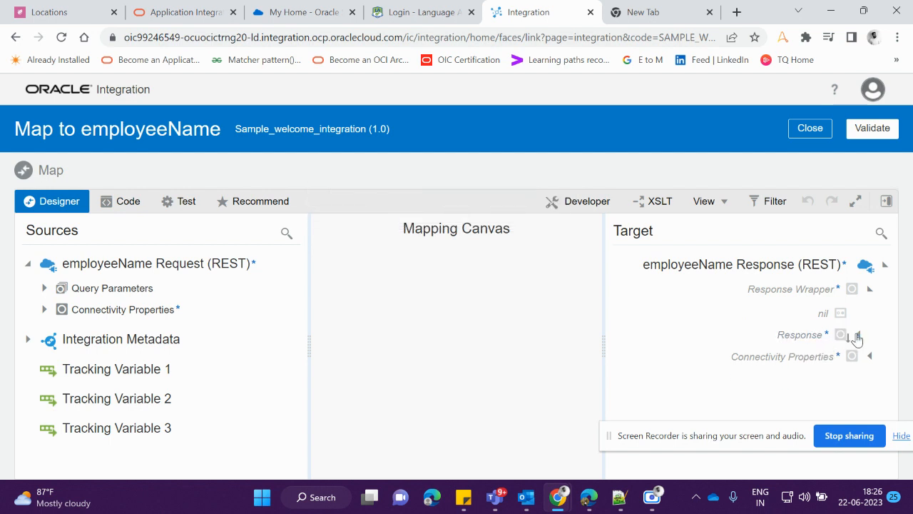
left_click(44, 288)
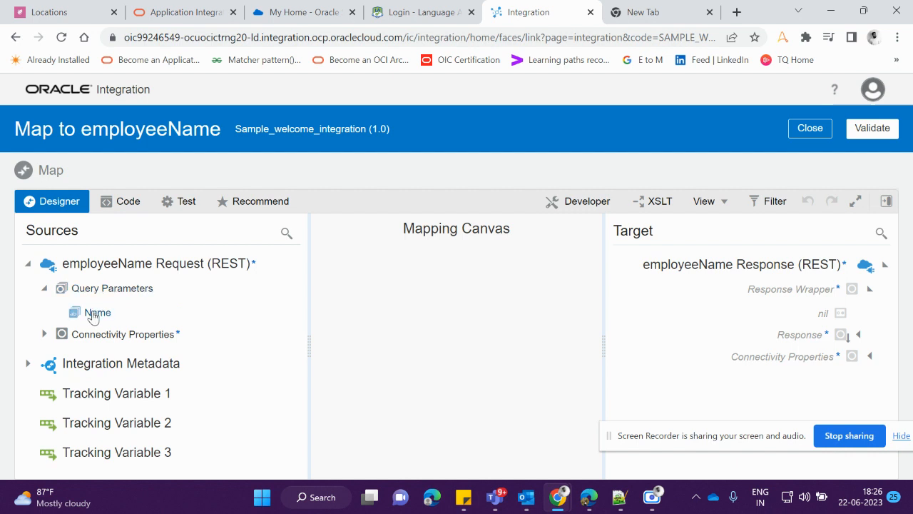
left_click_drag(91, 320, 770, 338)
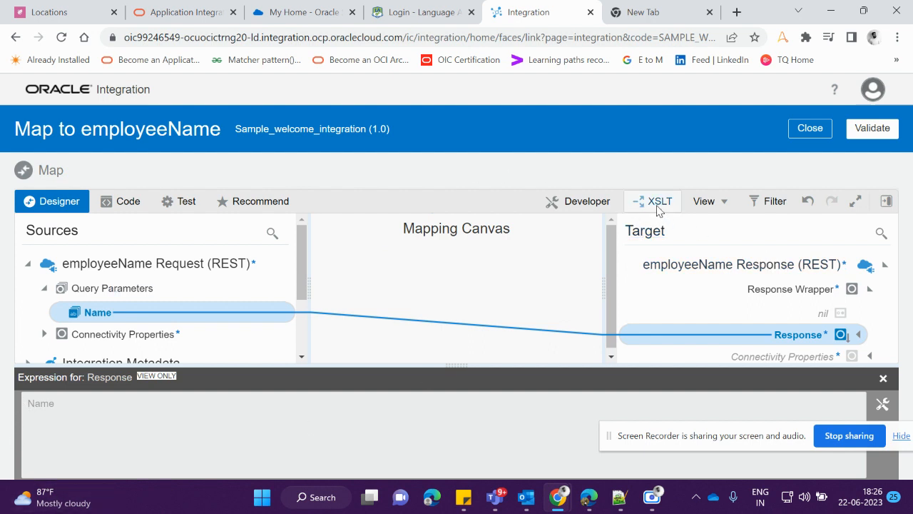
Enable the mapper's Developer view and XSLT mode, and show the functions components
left_click(568, 202)
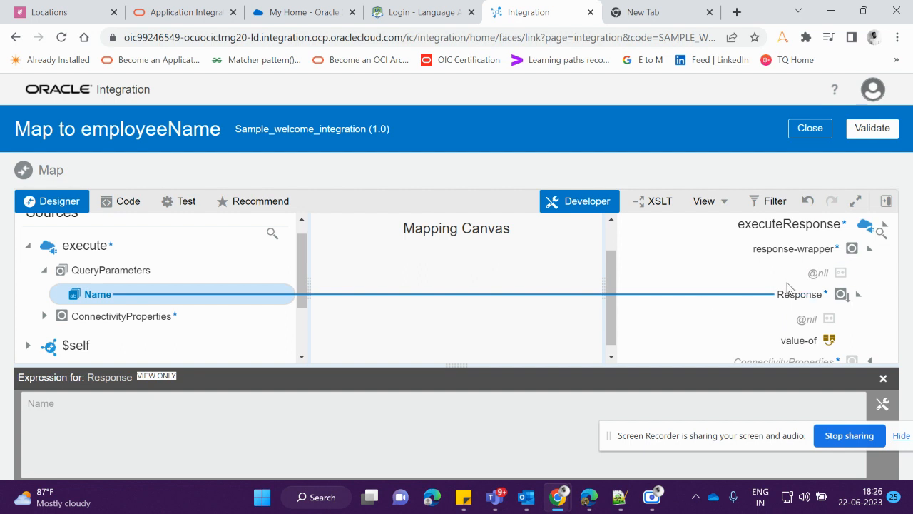
scroll(787, 288, "down", 1)
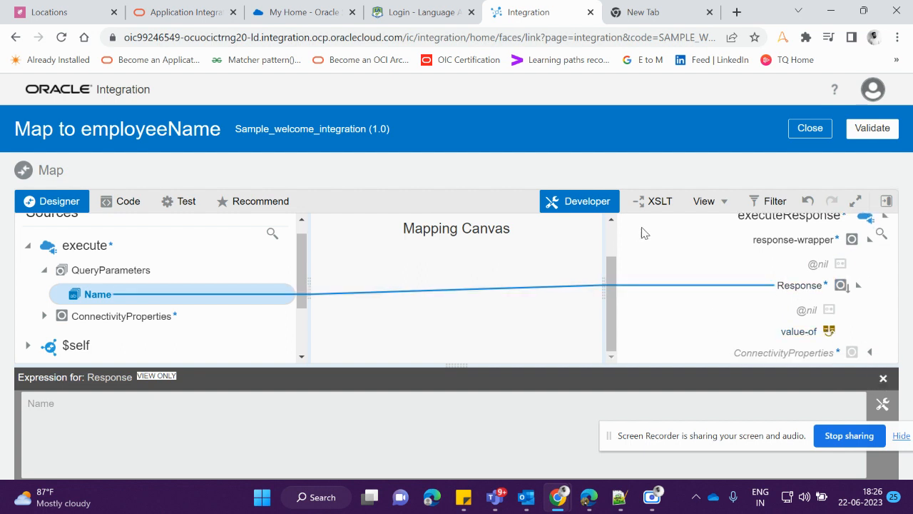
left_click(659, 202)
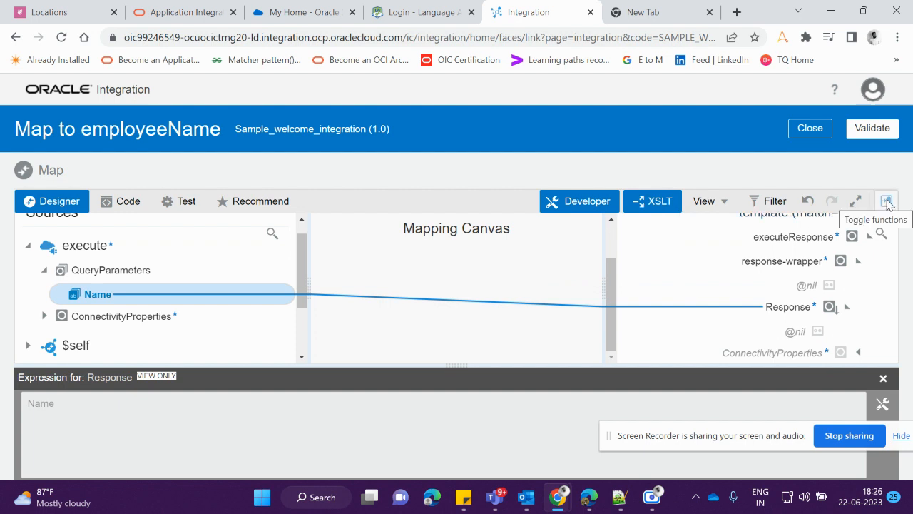
left_click(887, 202)
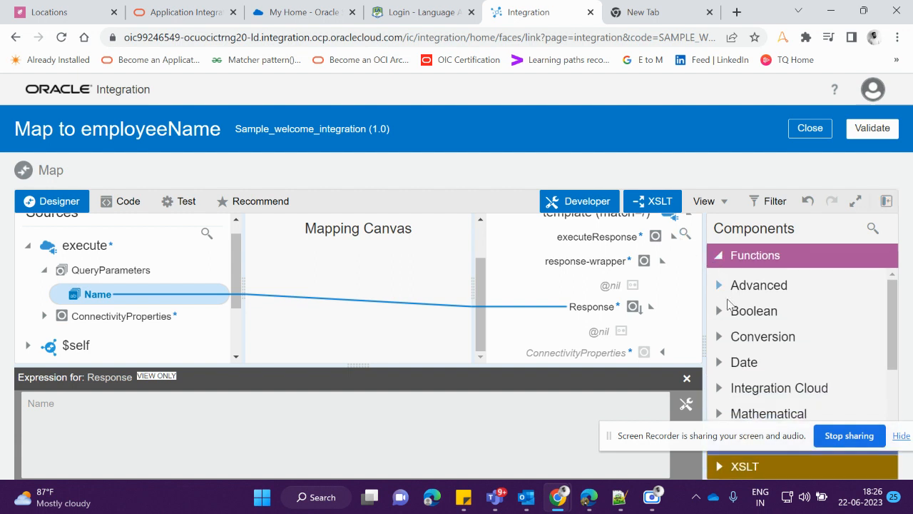
Examine the available mapping components: the function categories including Date, the Operators, and the XSLT Flow Control elements
scroll(722, 356, "down", 1)
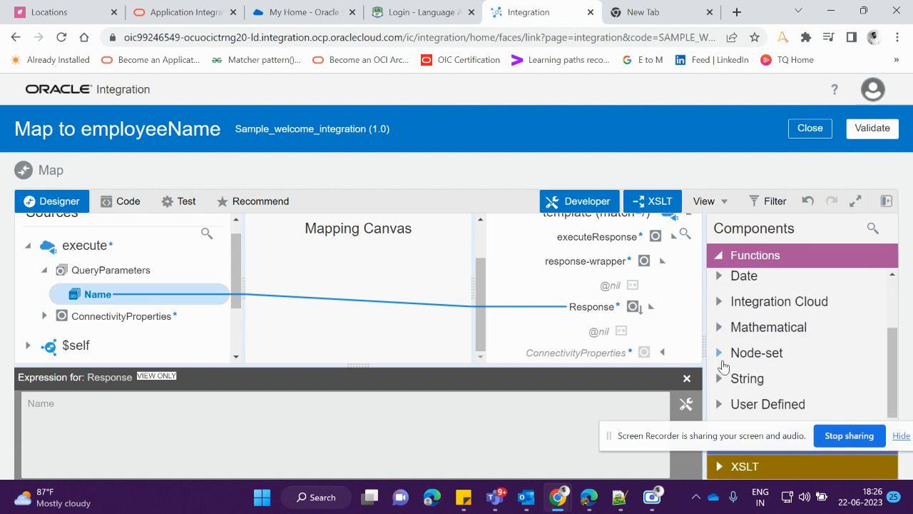
left_click(713, 278)
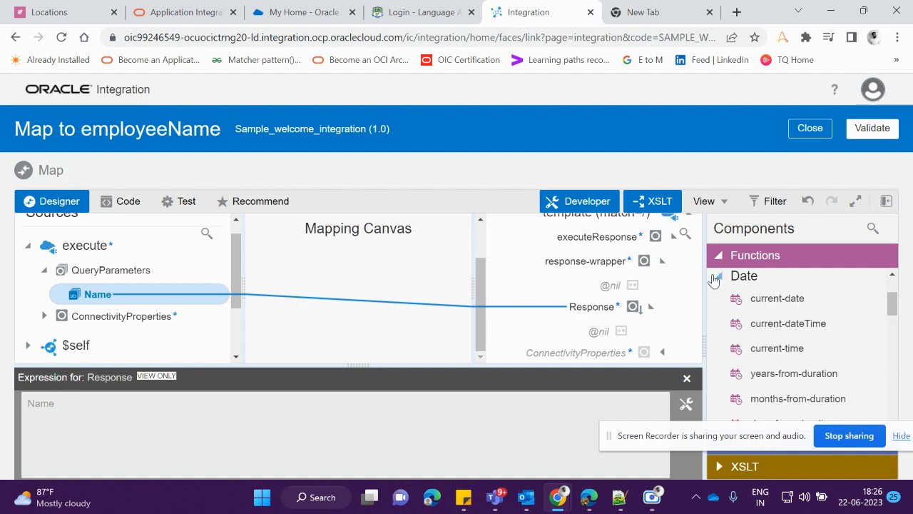
left_click(713, 279)
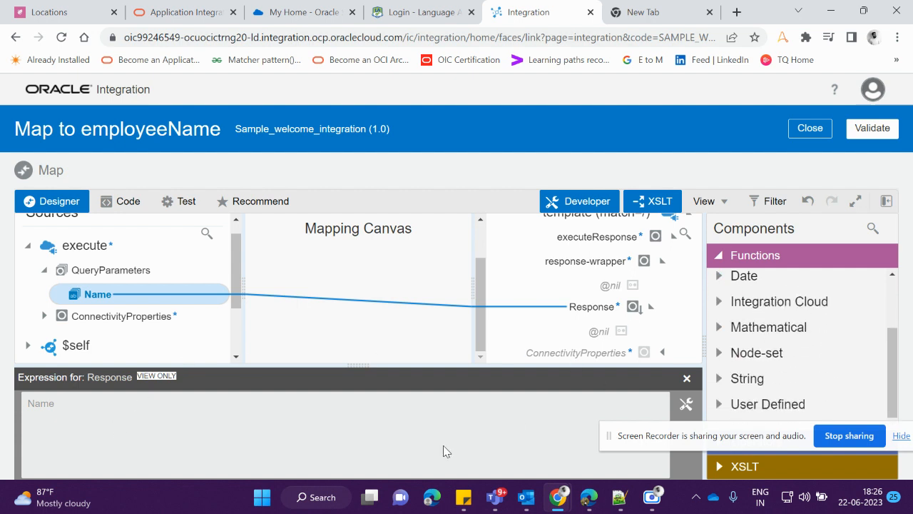
left_click(719, 257)
left_click(719, 279)
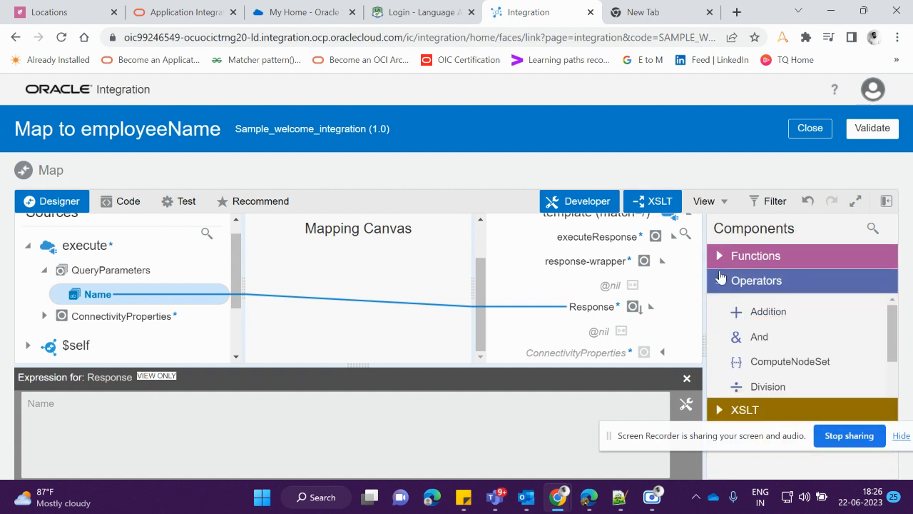
scroll(760, 352, "down", 5)
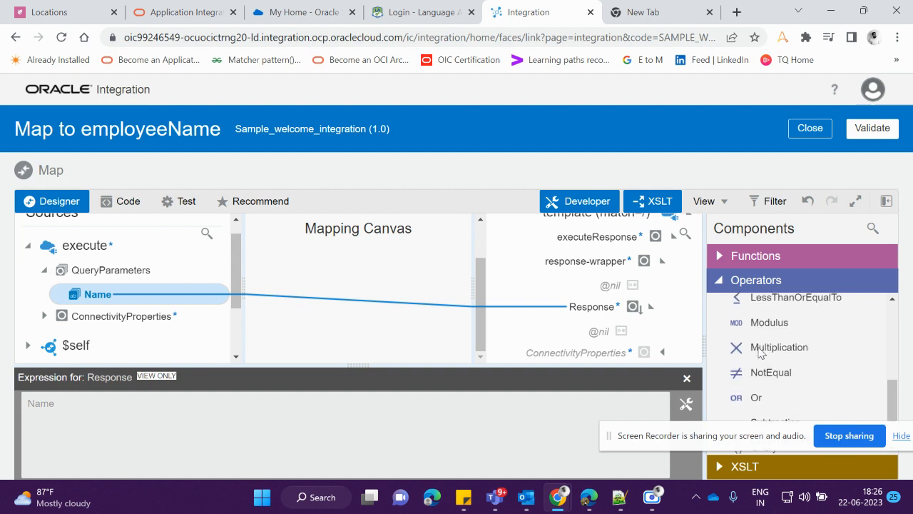
scroll(761, 355, "up", 1)
scroll(760, 352, "down", 2)
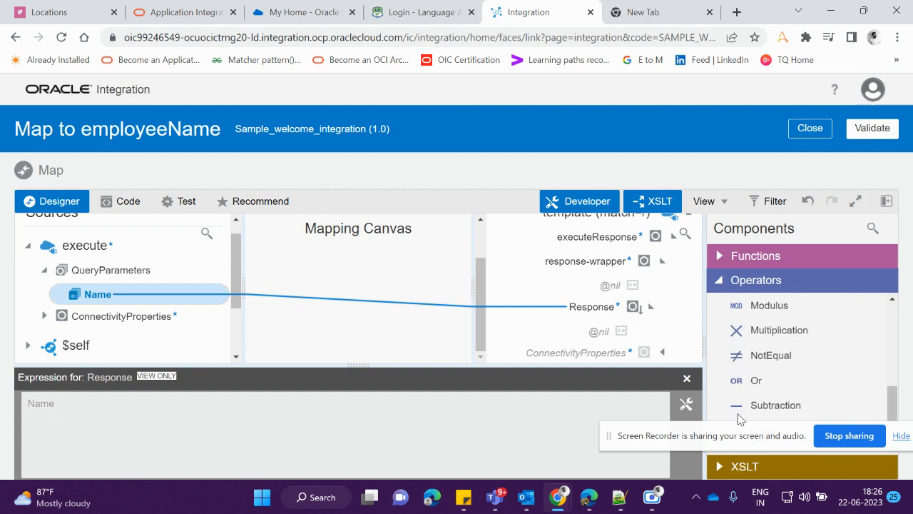
scroll(752, 351, "up", 3)
left_click(715, 284)
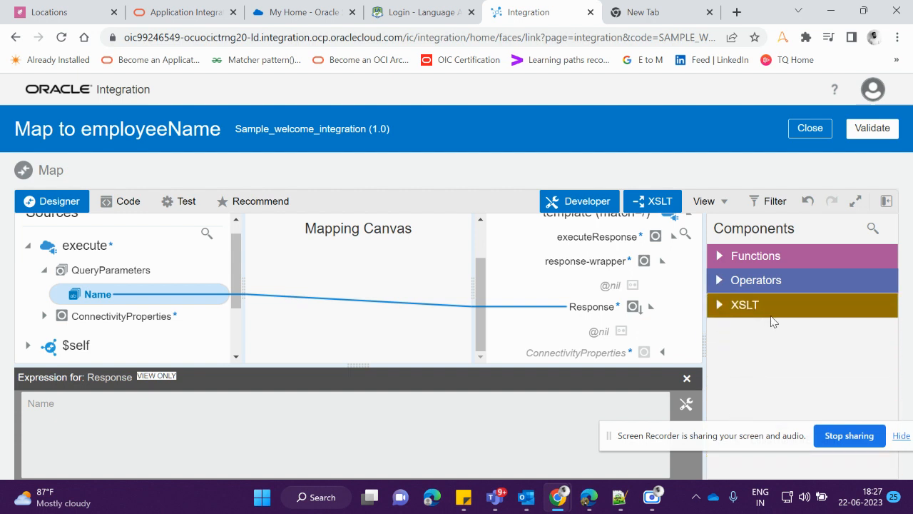
left_click(721, 309)
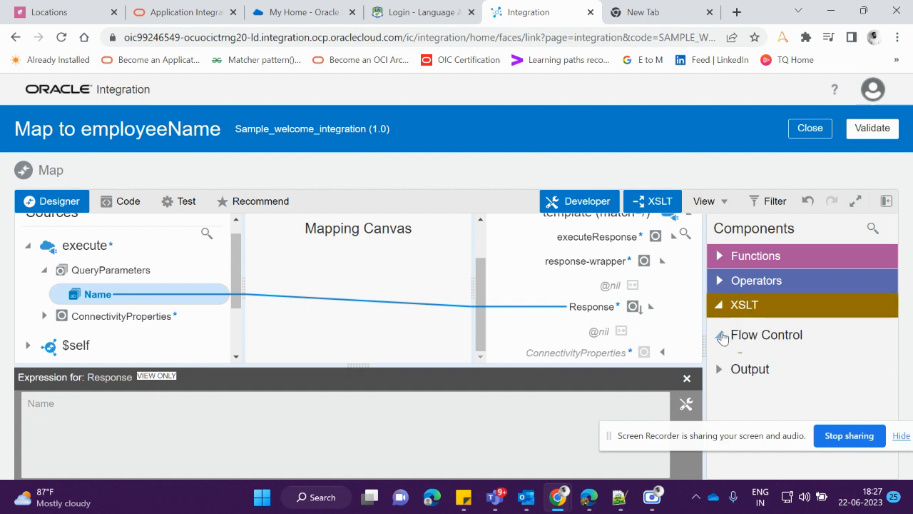
left_click(718, 335)
scroll(767, 398, "down", 1)
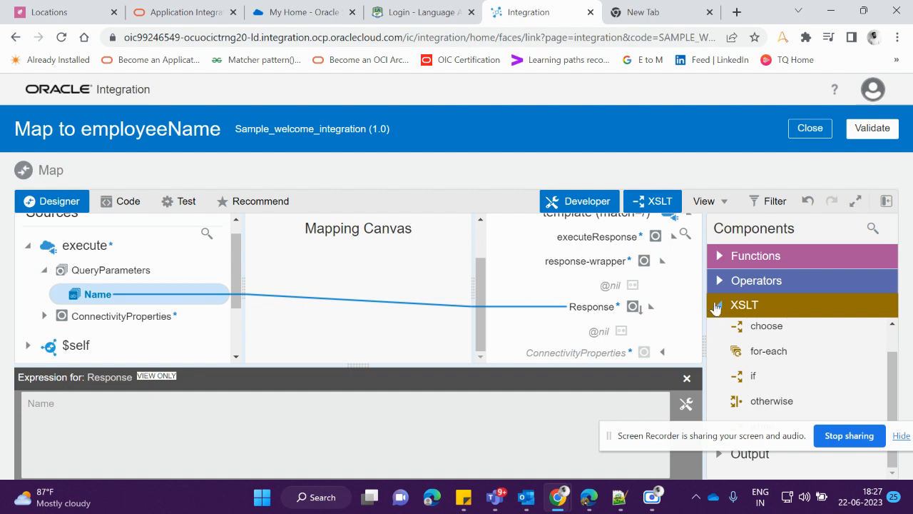
left_click(716, 307)
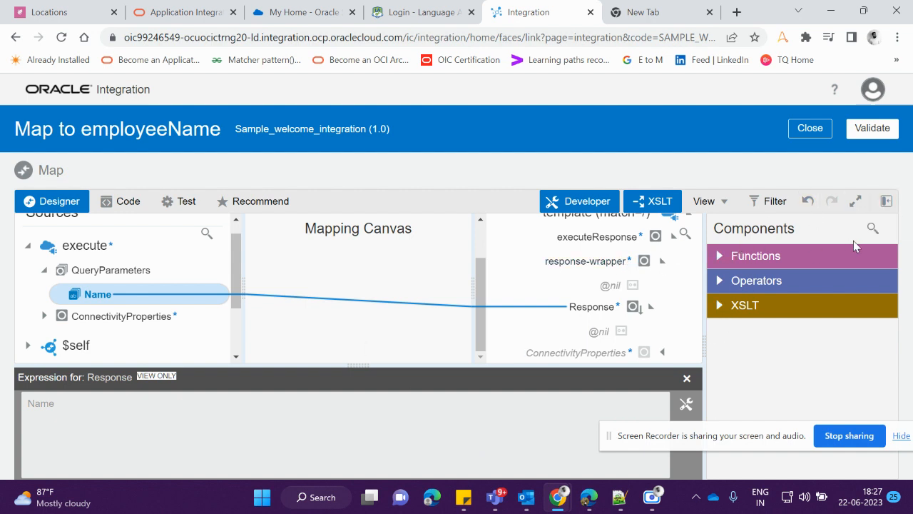
Search the mapping components for the concat function
left_click(872, 228)
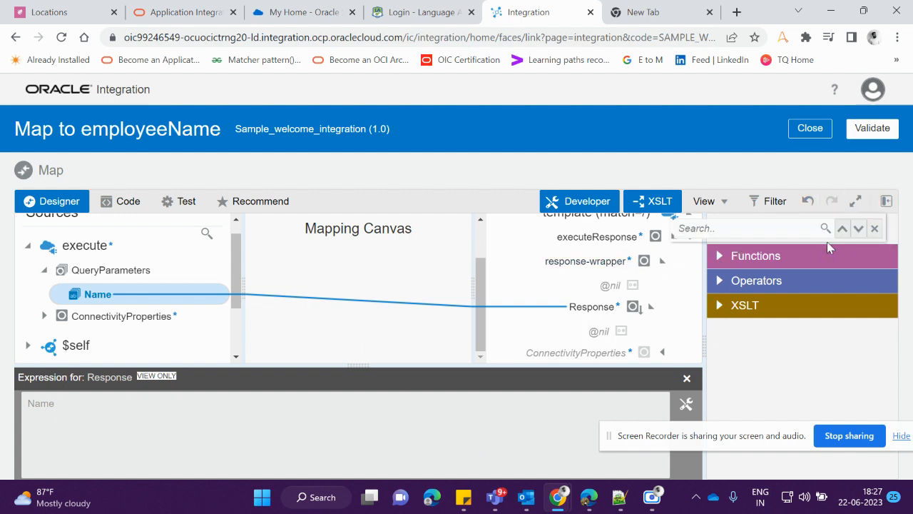
left_click(777, 230)
type("concat")
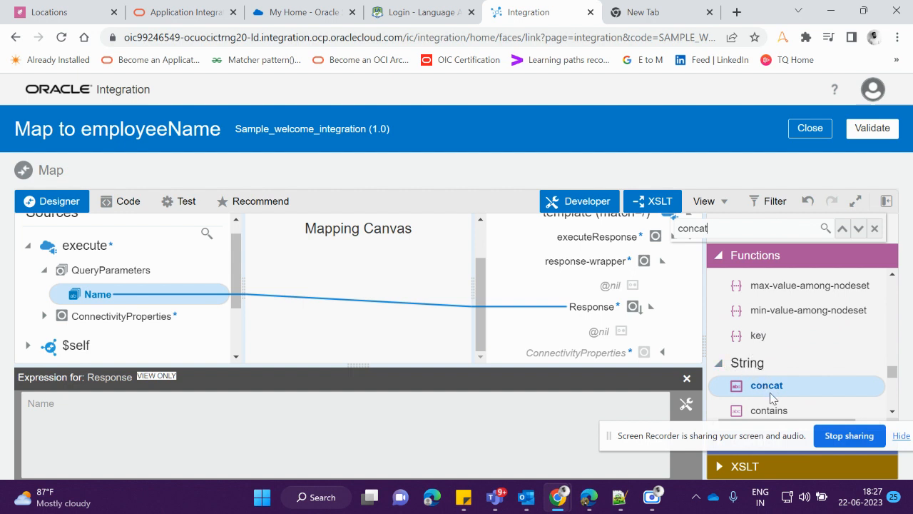
Switch the Response expression from view-only to editable and clear its existing Name path
mouse_move(770, 393)
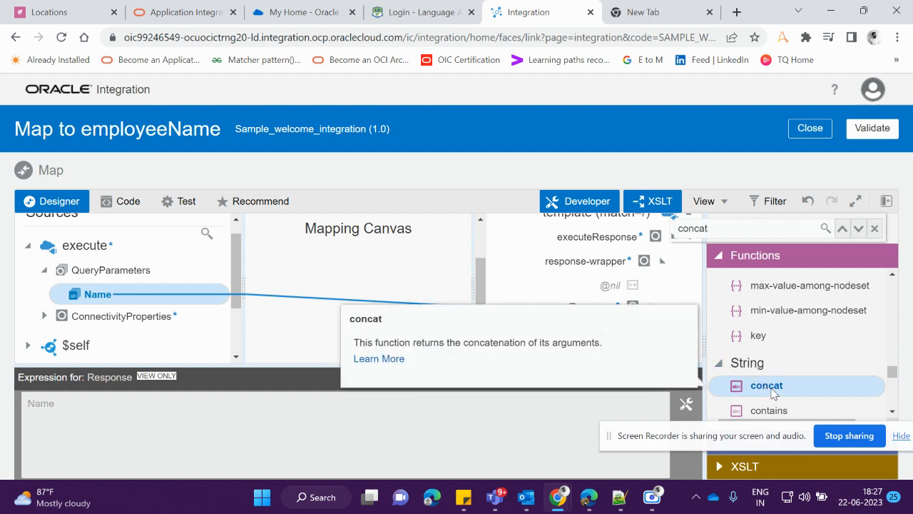
left_click_drag(770, 393, 30, 413)
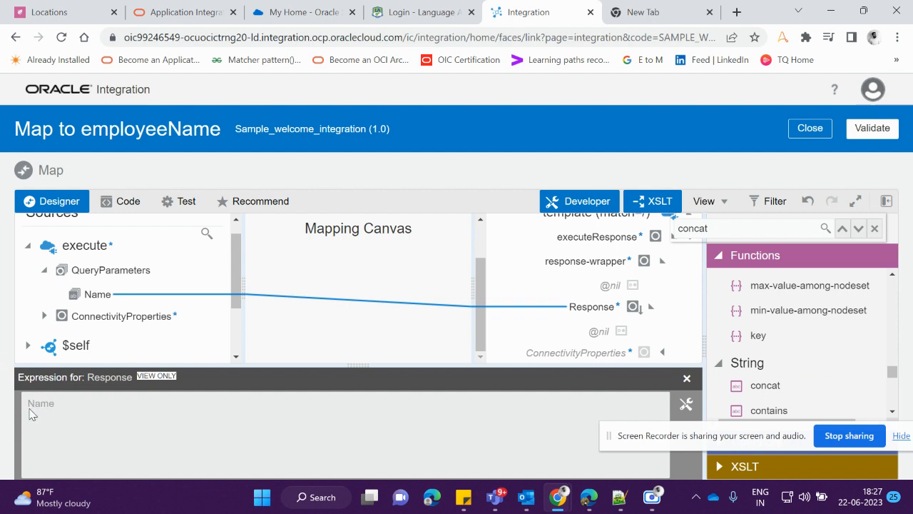
left_click(686, 405)
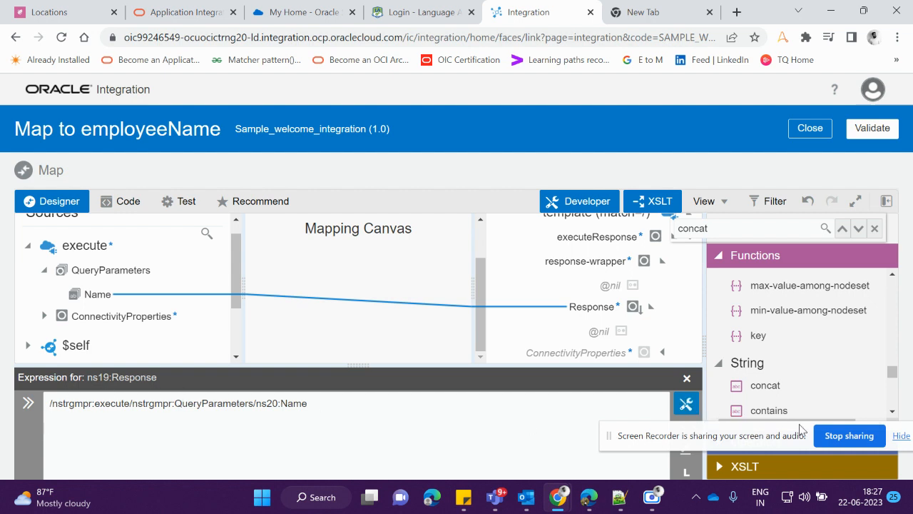
left_click(765, 391)
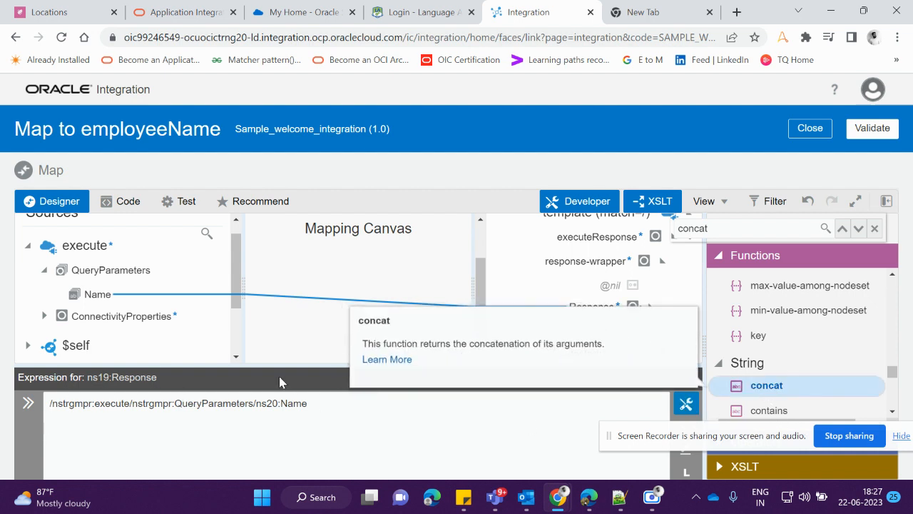
left_click_drag(321, 407, 3, 376)
key("BackSpace")
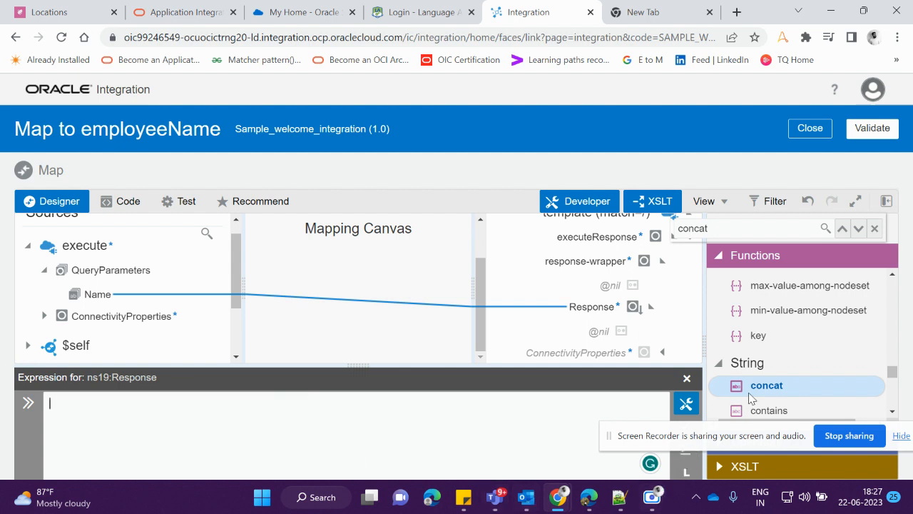
Insert the concat function into the Response expression with "Hi, " as the first argument and the source Name parameter as the second
left_click_drag(755, 395, 226, 426)
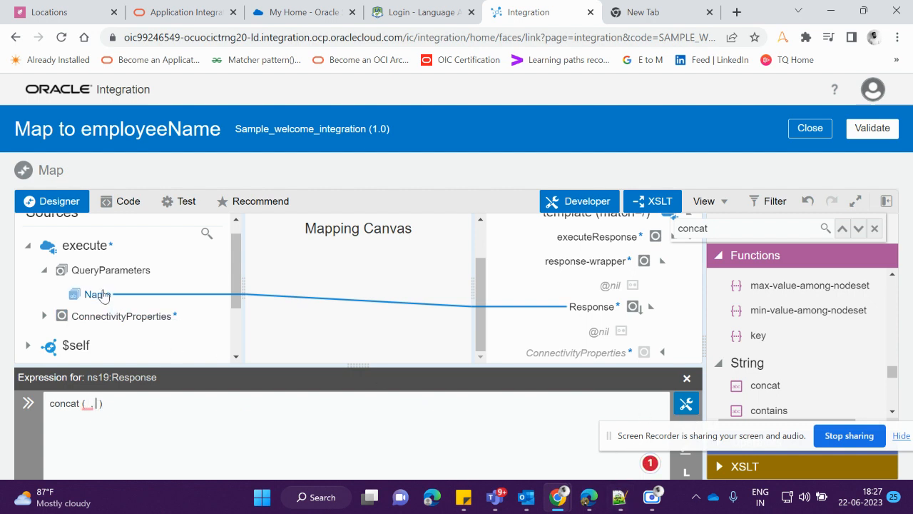
left_click_drag(102, 295, 99, 404)
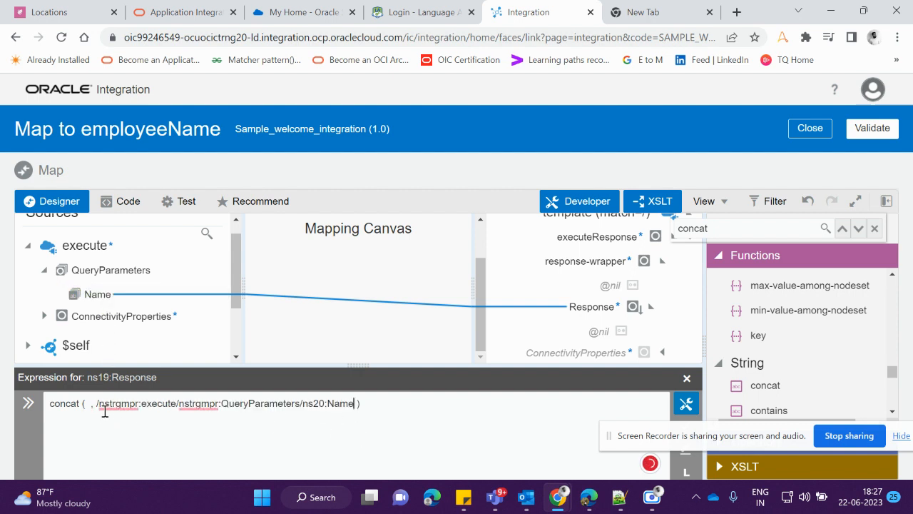
left_click(89, 402)
type("\"\"")
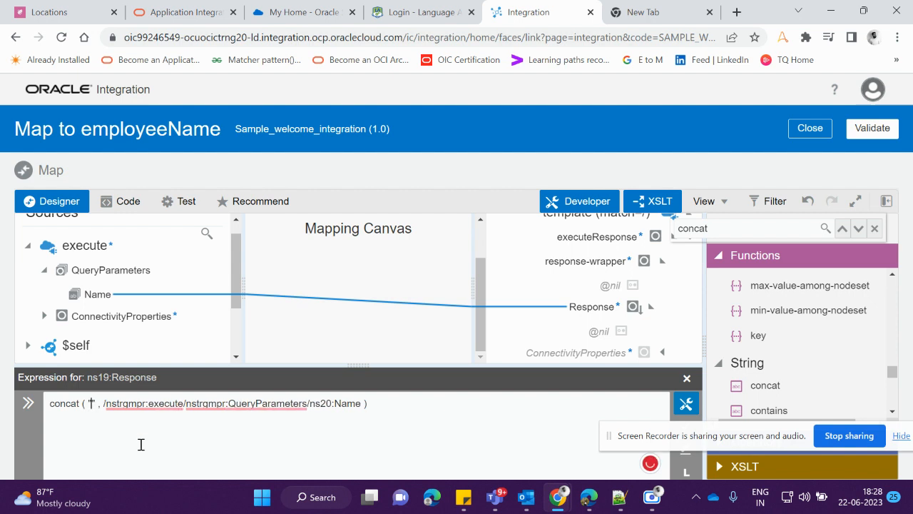
type("Hi")
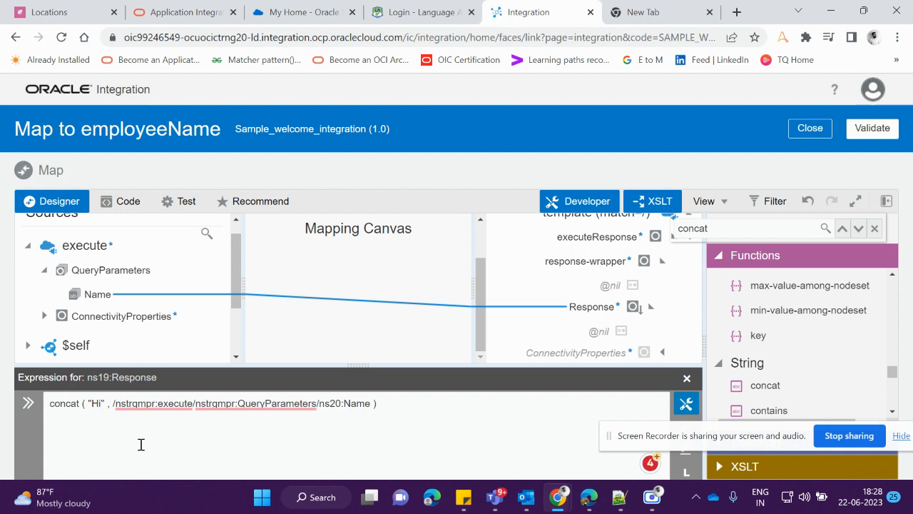
type(",")
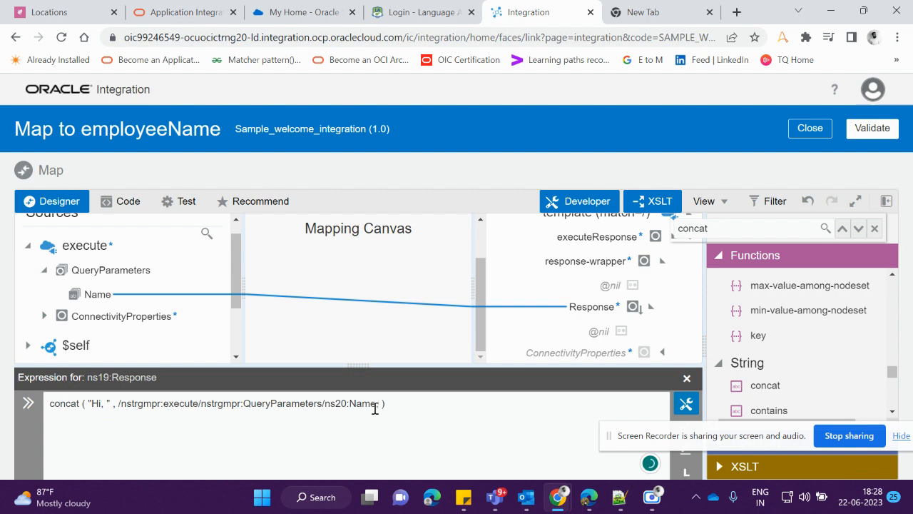
Add " welcome to the world of integration" as concat's third argument and save the Response expression
key("Left")
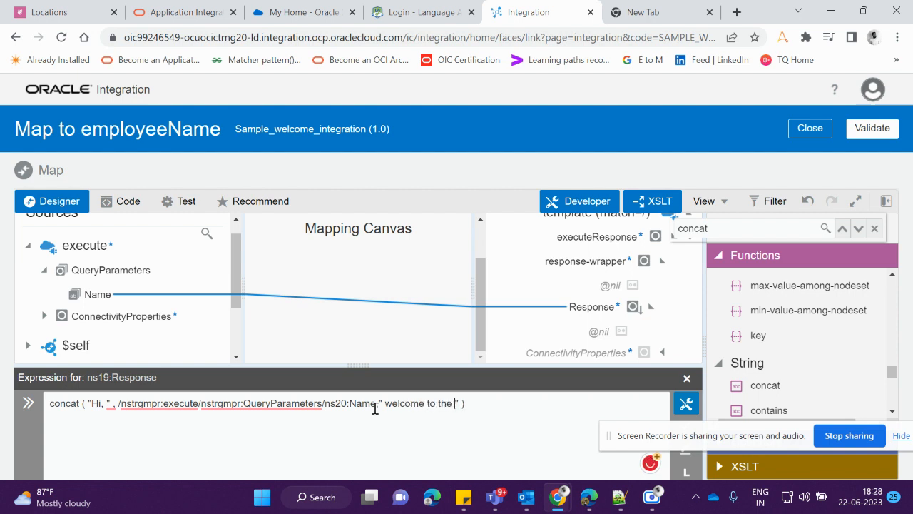
type("or")
type("ld of integration")
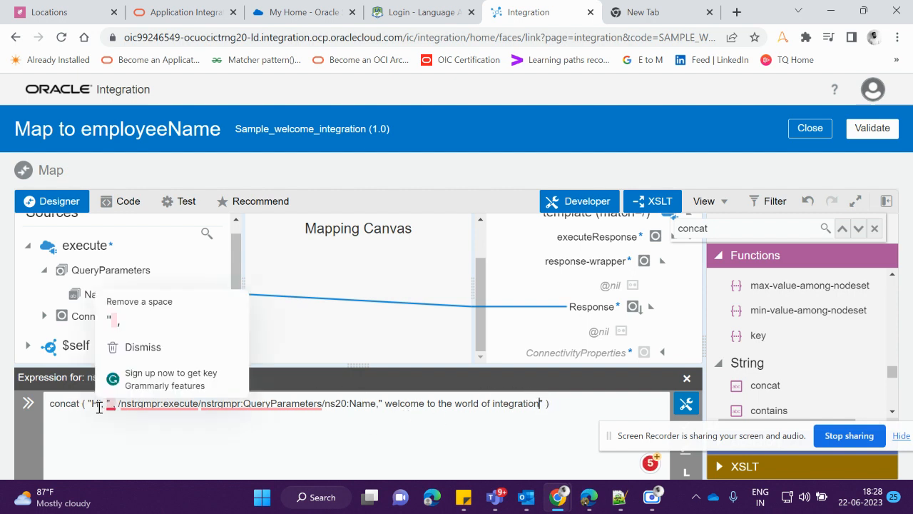
mouse_move(100, 407)
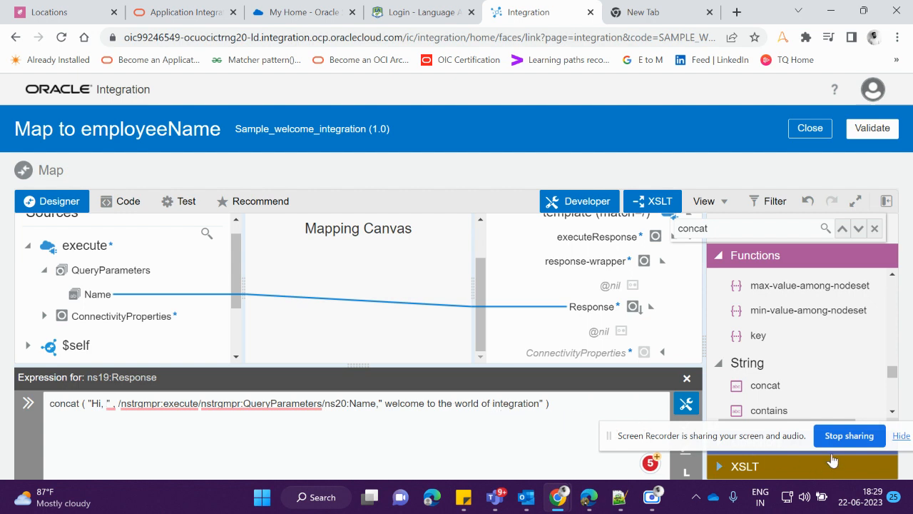
left_click_drag(797, 441, 784, 350)
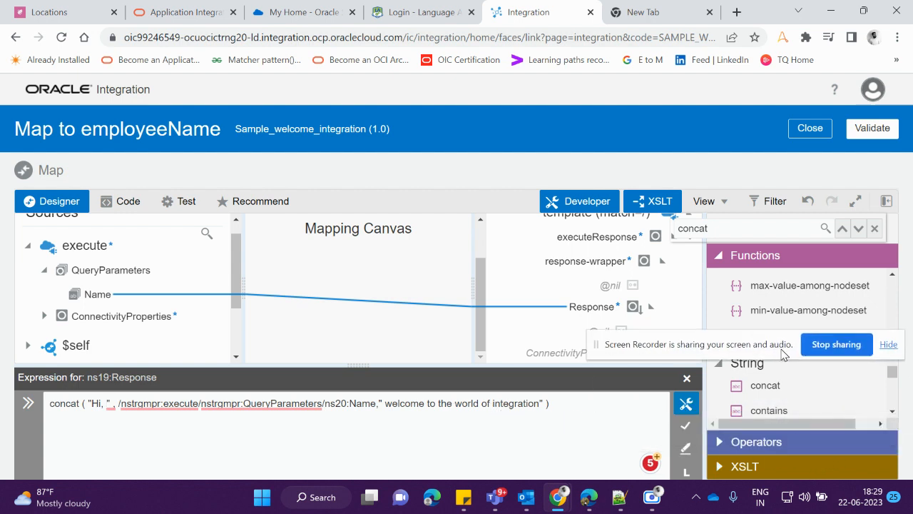
left_click(687, 428)
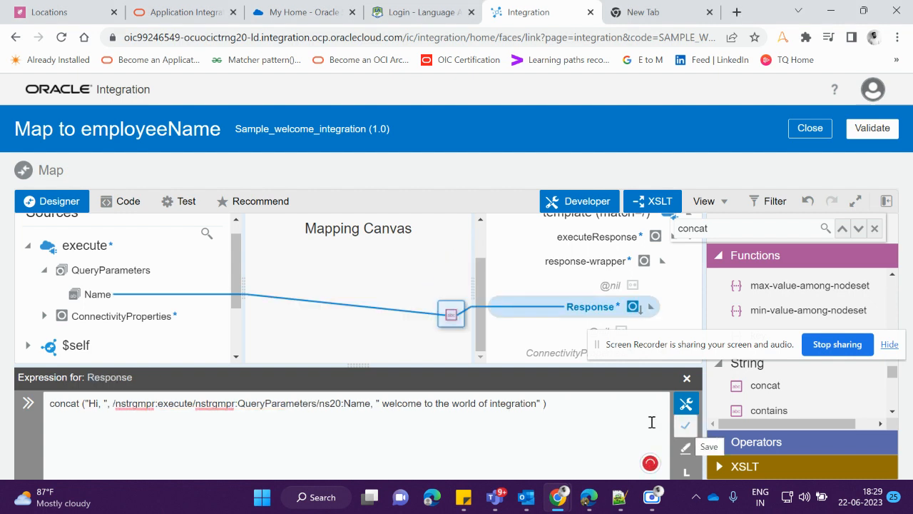
Validate the mapping to employeeName and close the mapper to return to the integration canvas
mouse_move(451, 319)
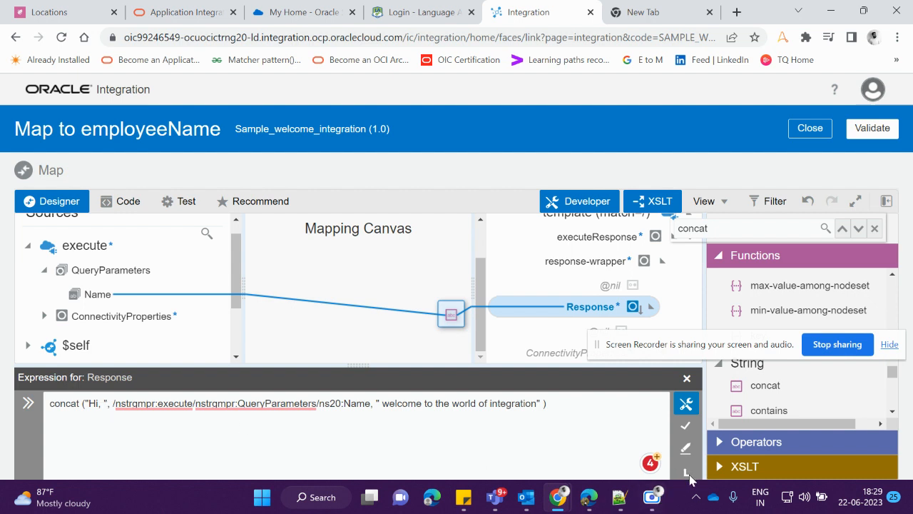
left_click(888, 201)
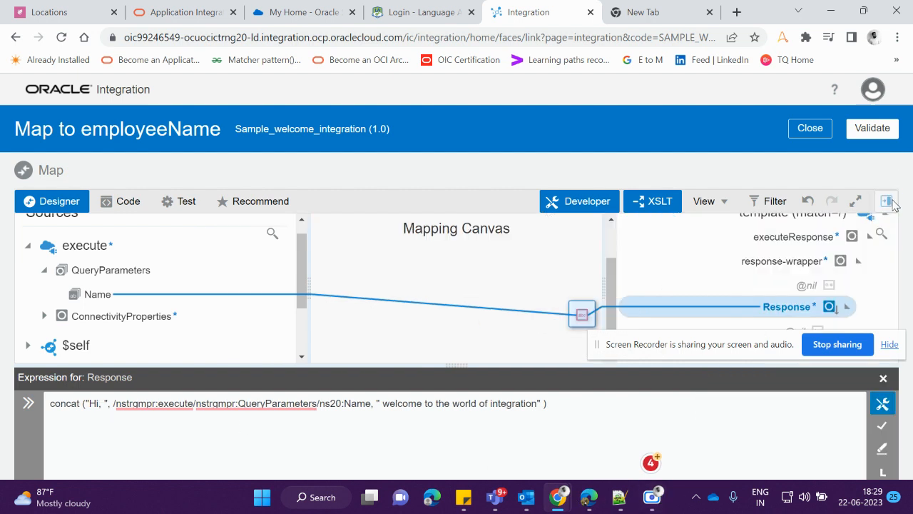
left_click(873, 129)
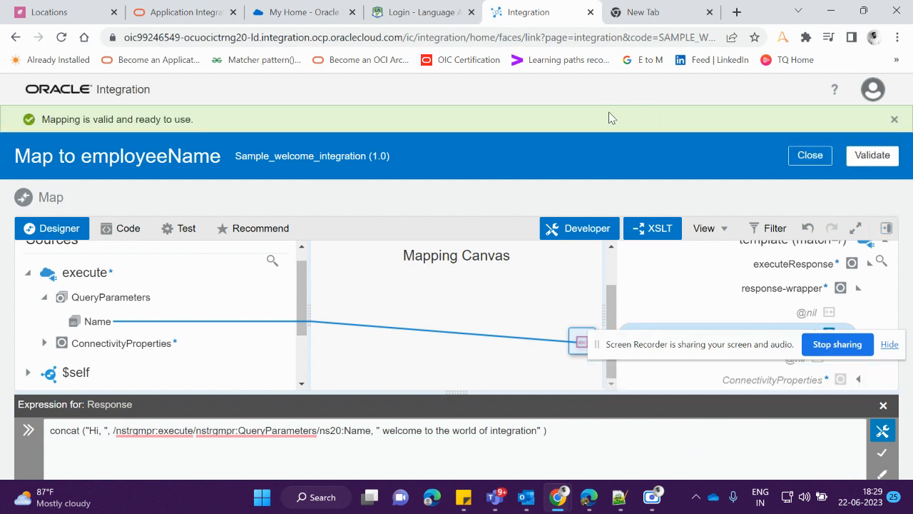
left_click(810, 155)
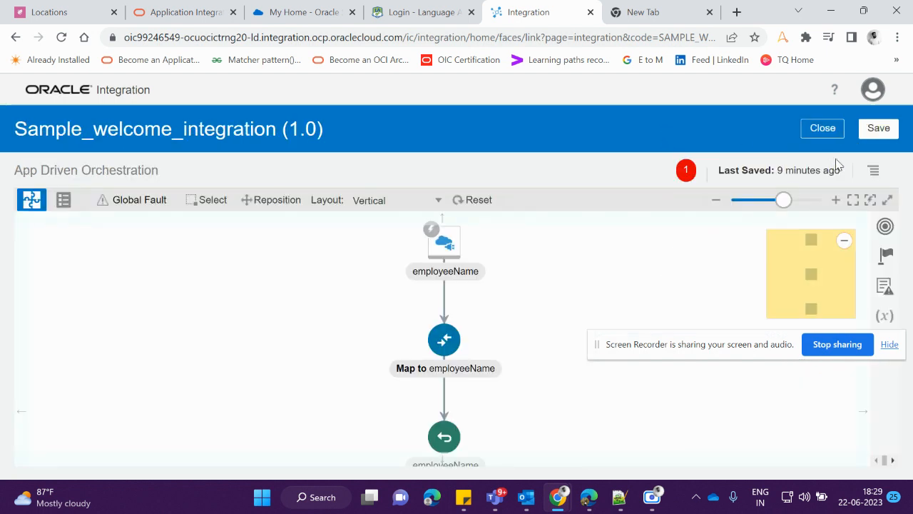
Save Sample_welcome_integration and check its errors palette for anything blocking activation
left_click(896, 136)
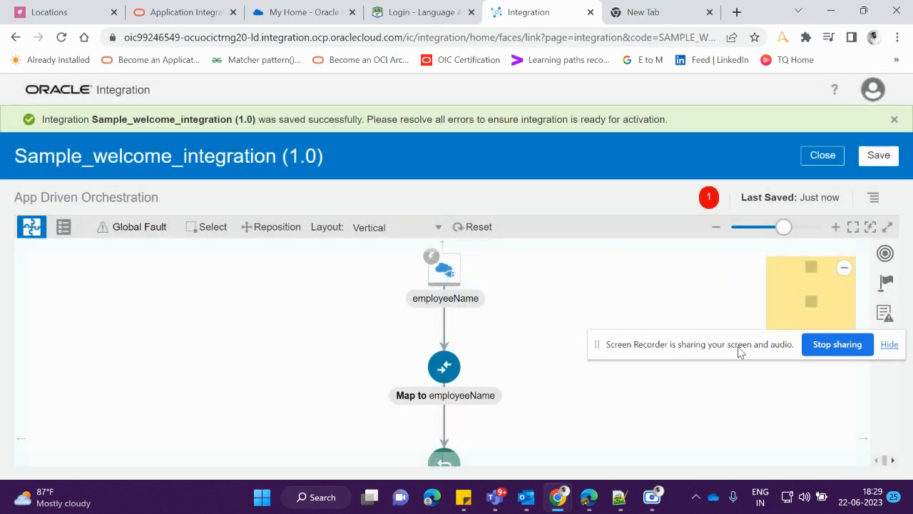
left_click_drag(739, 350, 771, 438)
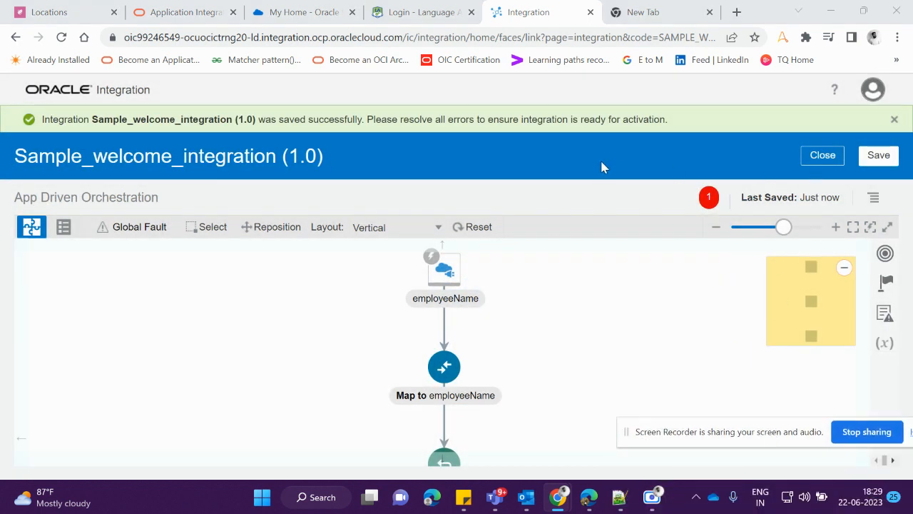
left_click(710, 199)
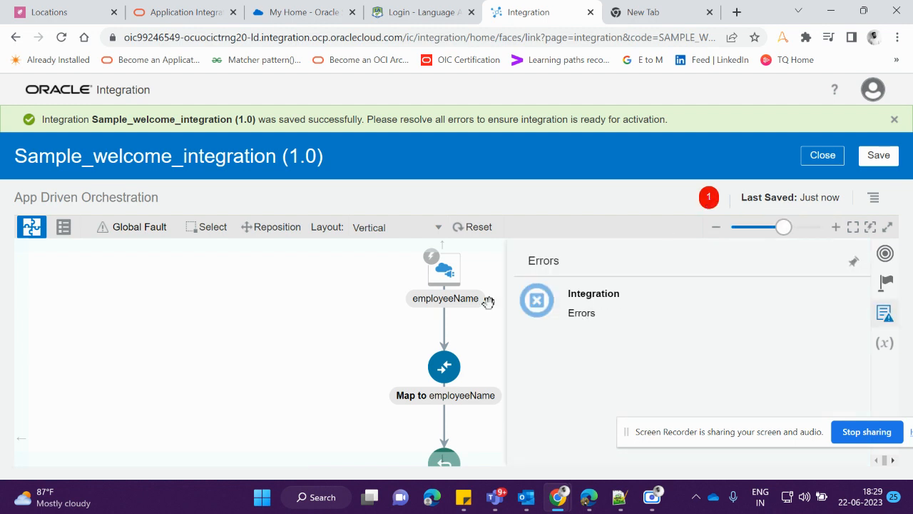
left_click(476, 330)
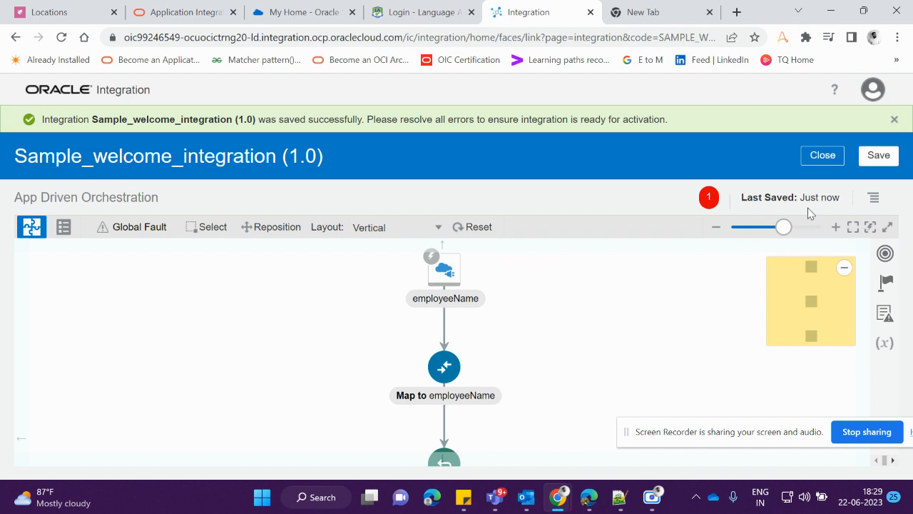
scroll(544, 283, "down", 1)
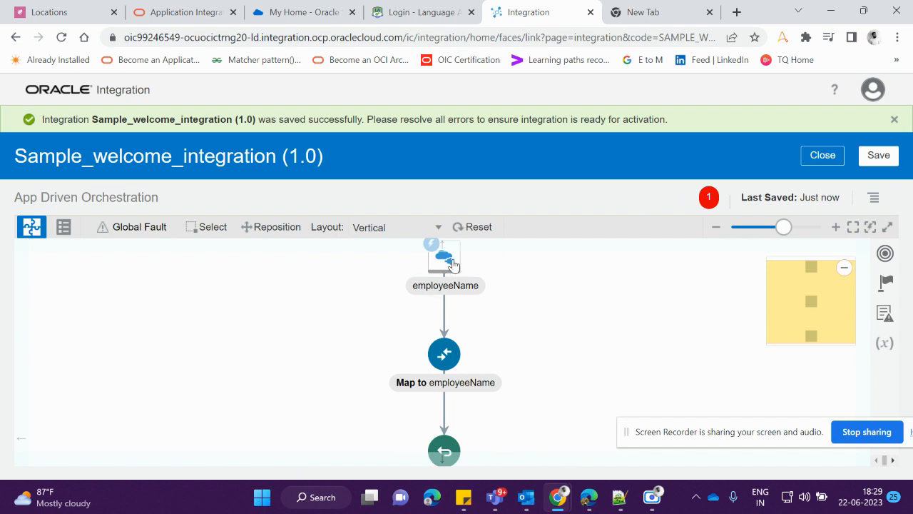
mouse_move(453, 264)
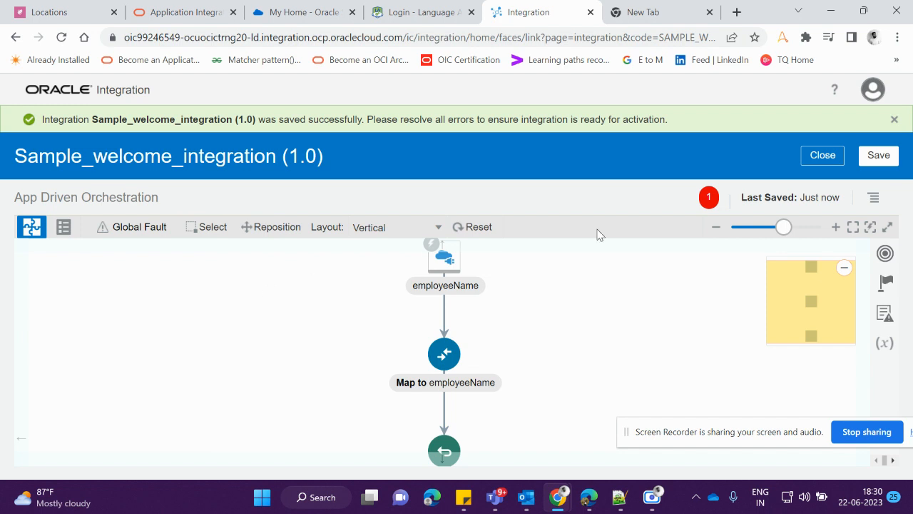
Assign the Name query parameter as the integration's primary tracking field and save the business identifiers
left_click(873, 202)
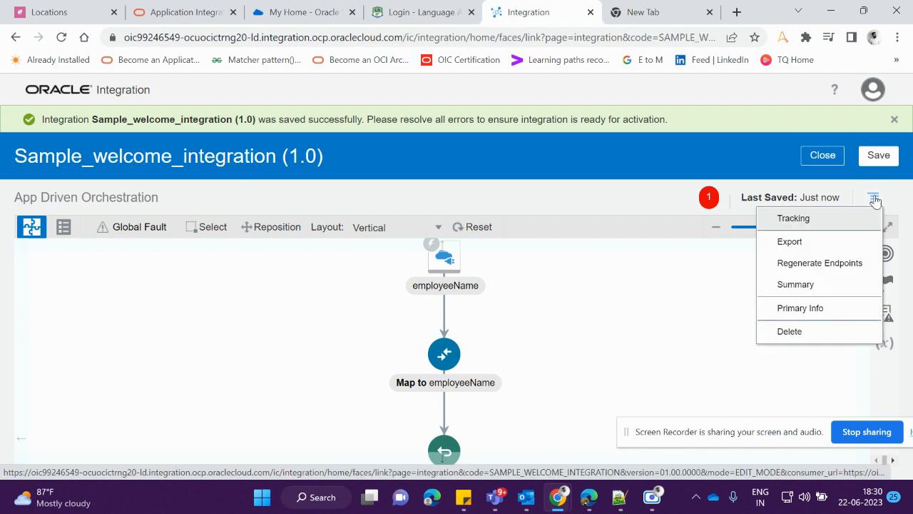
left_click(793, 219)
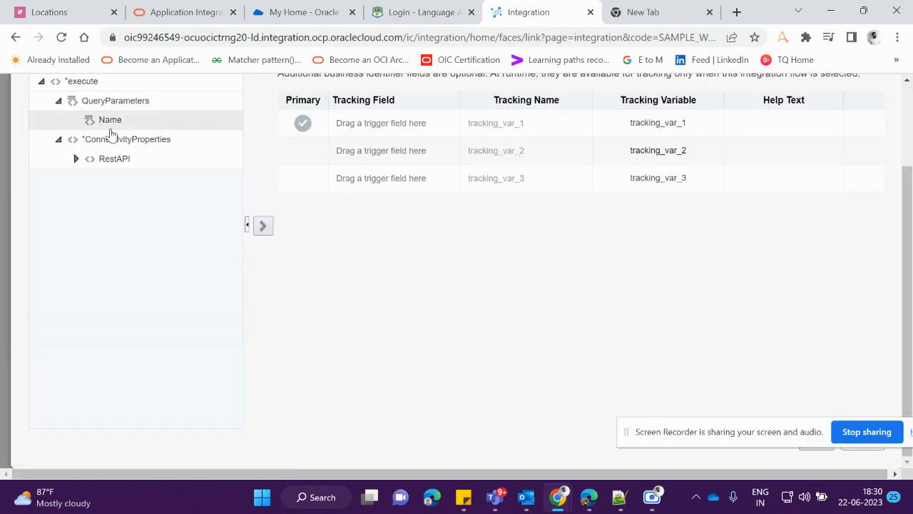
scroll(124, 128, "up", 1)
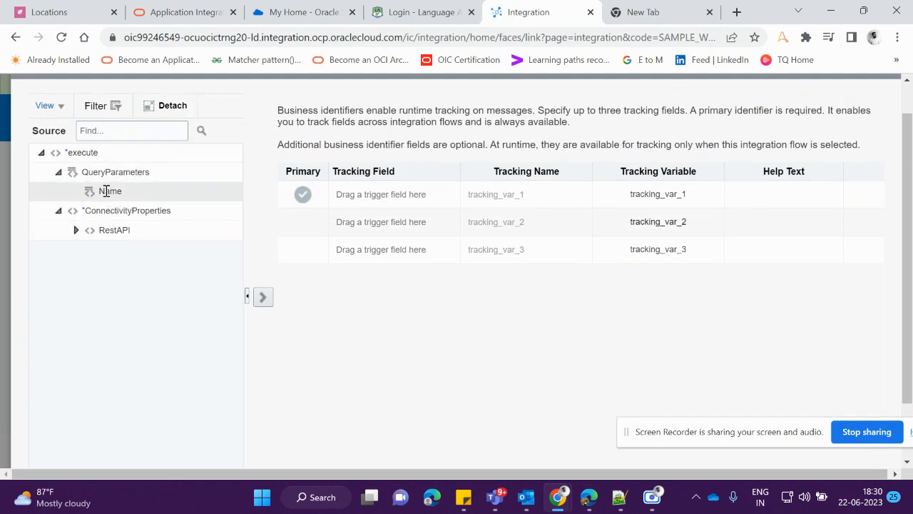
mouse_move(102, 191)
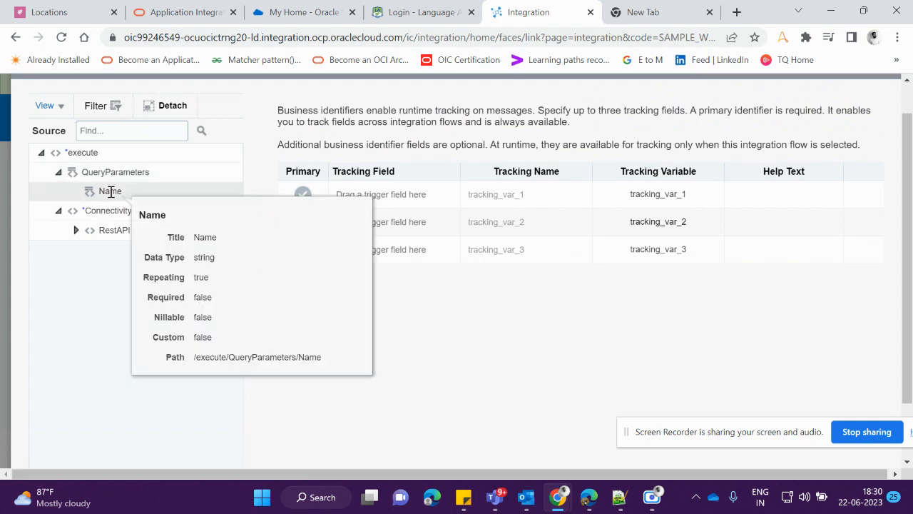
left_click(163, 198)
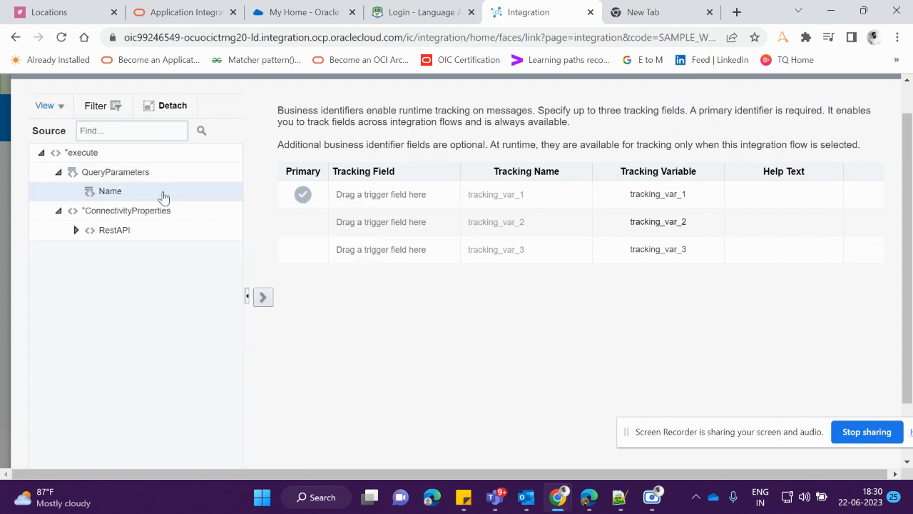
left_click_drag(184, 198, 214, 189)
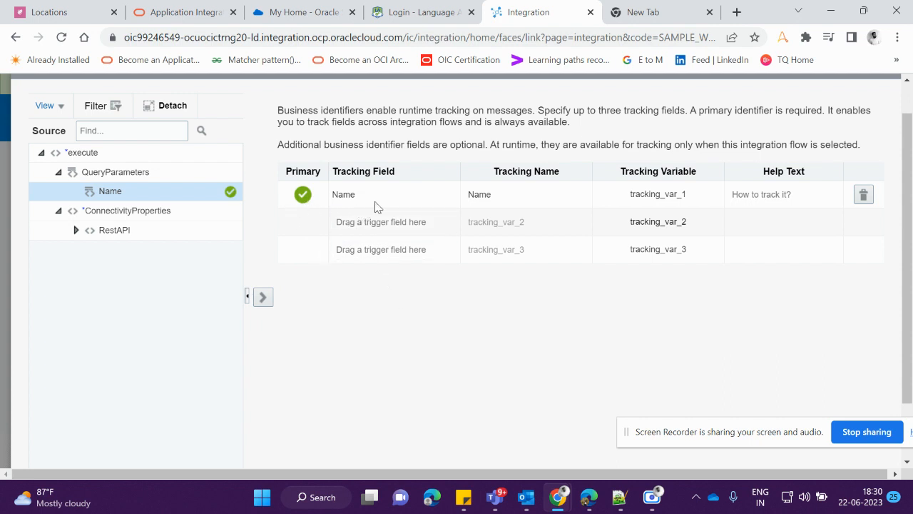
left_click_drag(732, 421, 384, 416)
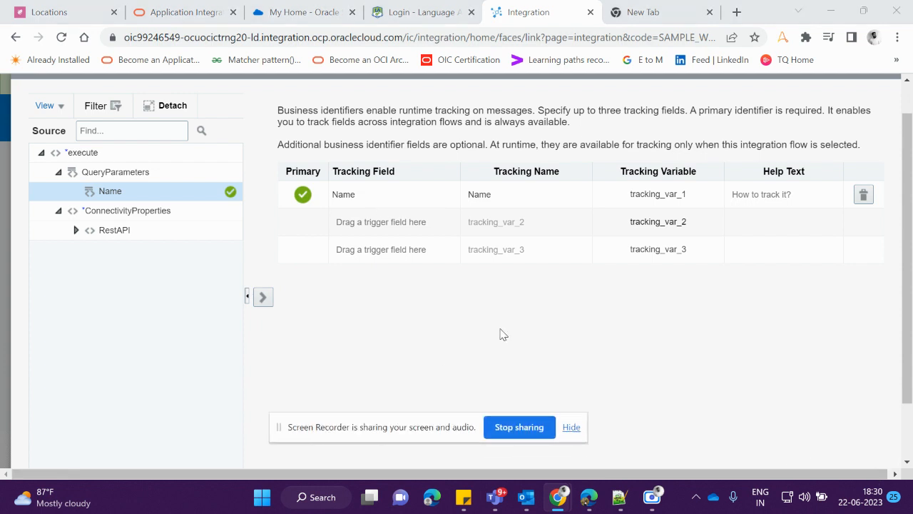
scroll(625, 279, "up", 1)
scroll(625, 282, "down", 1)
scroll(626, 281, "down", 1)
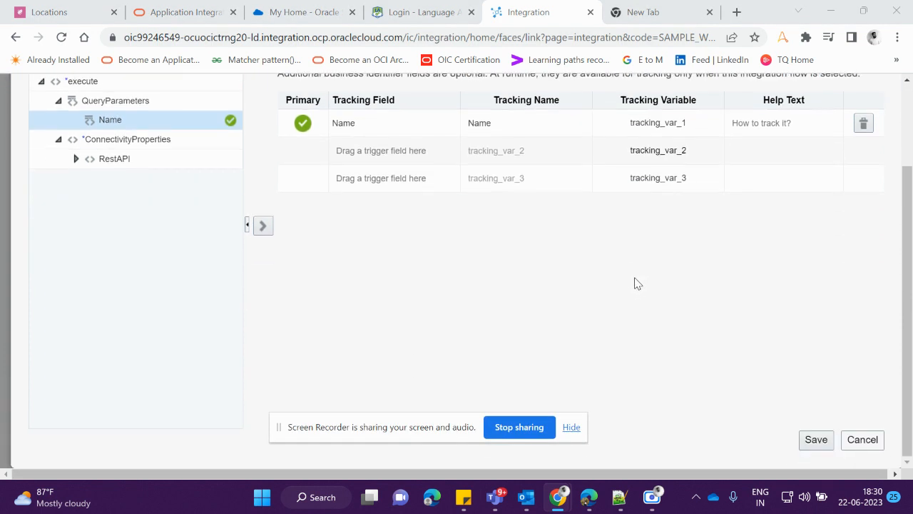
left_click(815, 439)
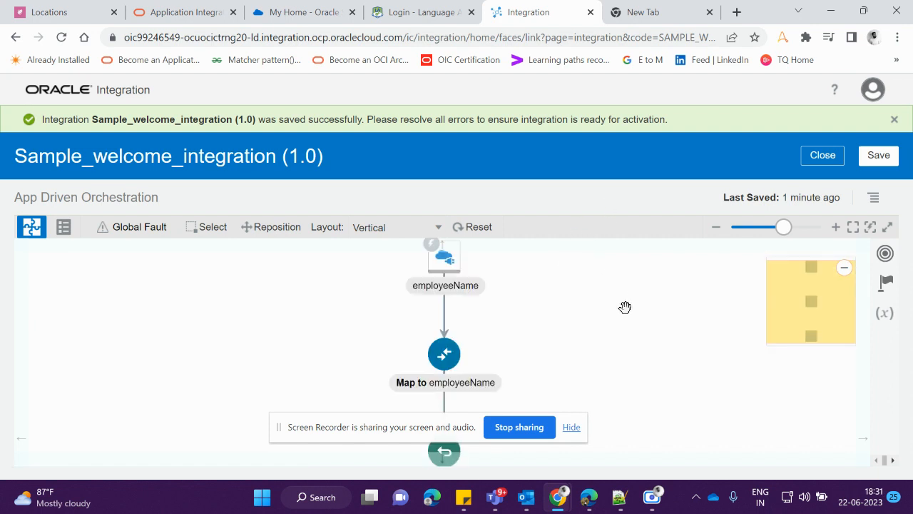
Save Sample_welcome_integration with its tracking setup and close it to return to the integrations list
left_click_drag(421, 437, 717, 414)
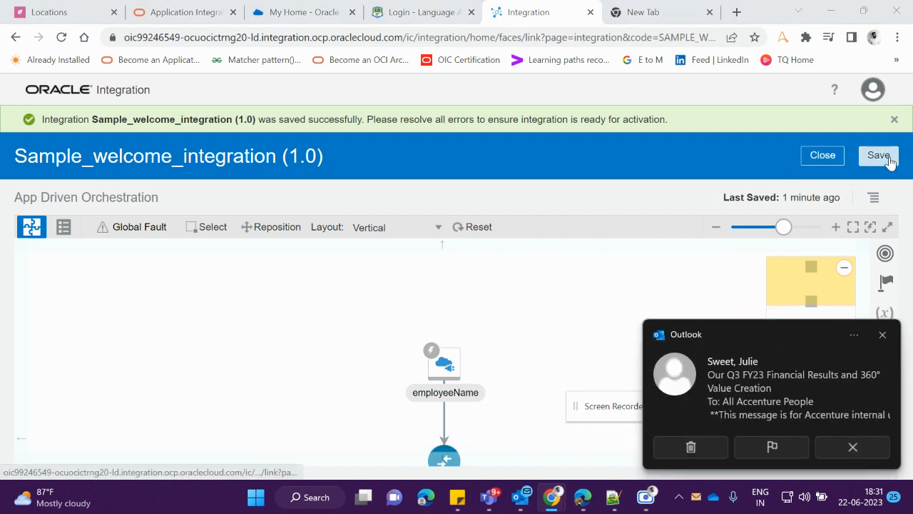
left_click(882, 334)
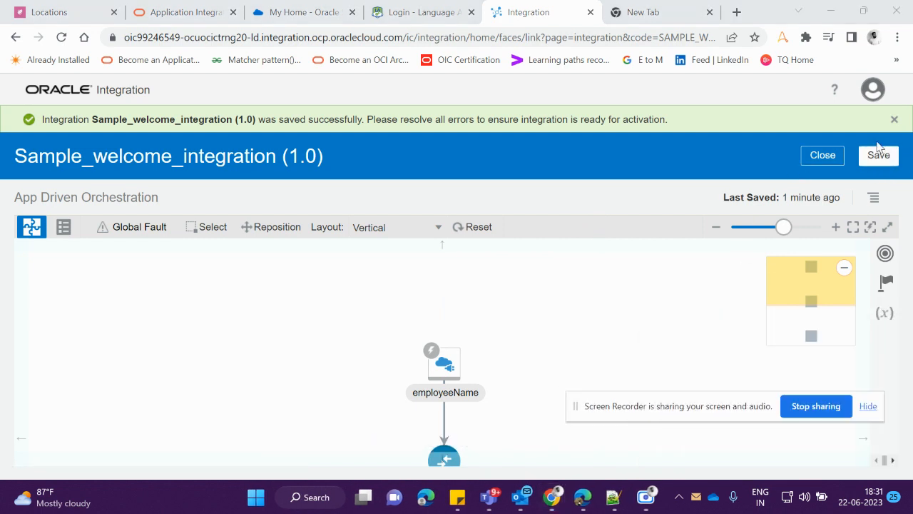
left_click(878, 150)
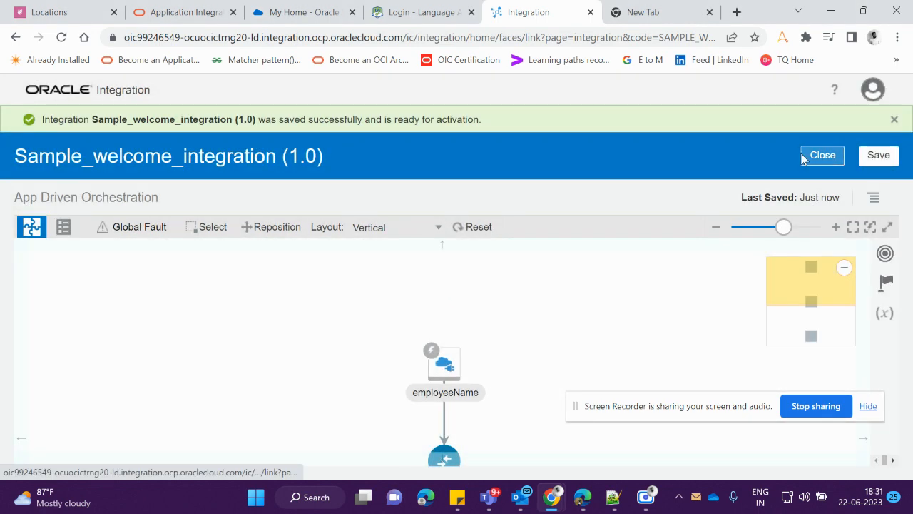
left_click(803, 156)
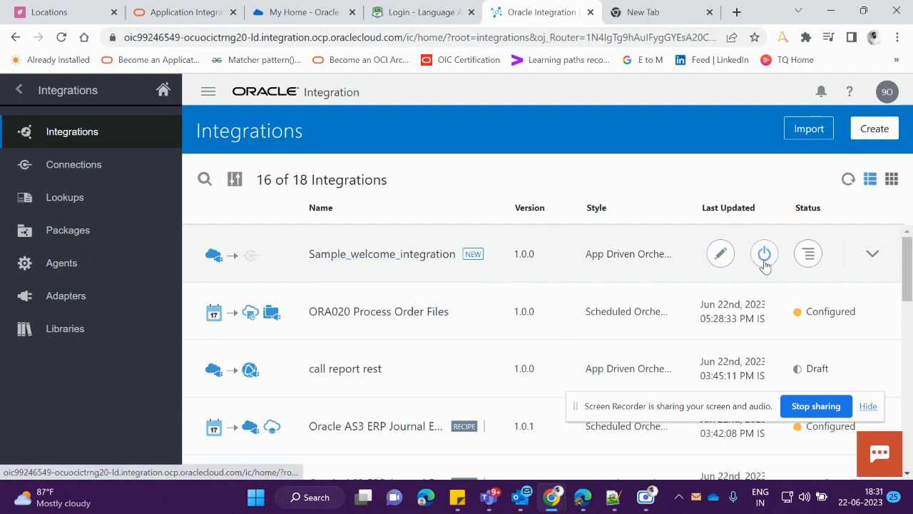
Activate Sample_welcome_integration with Enable Tracing and Include Payload selected
left_click(809, 259)
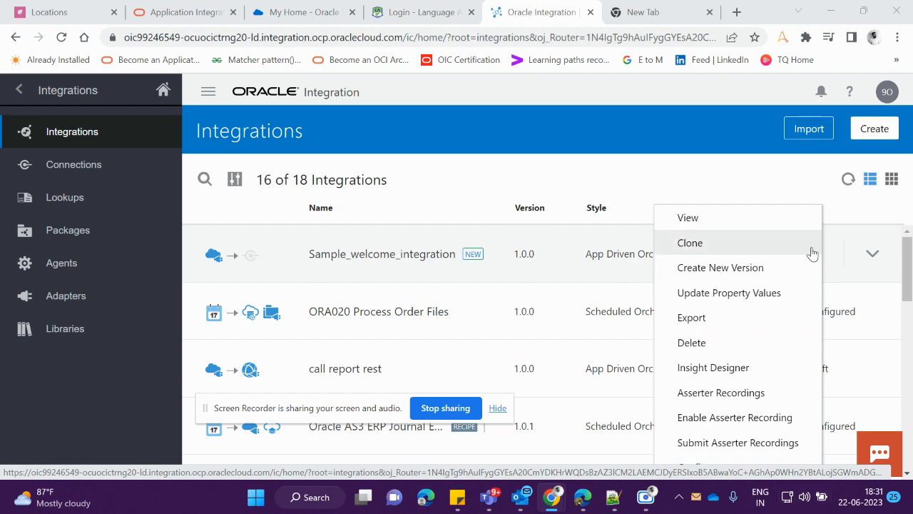
left_click(810, 188)
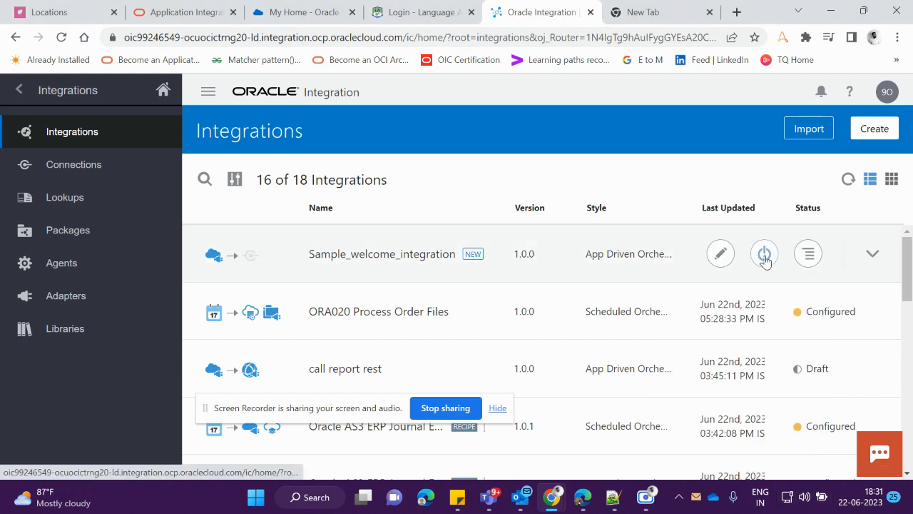
left_click(764, 254)
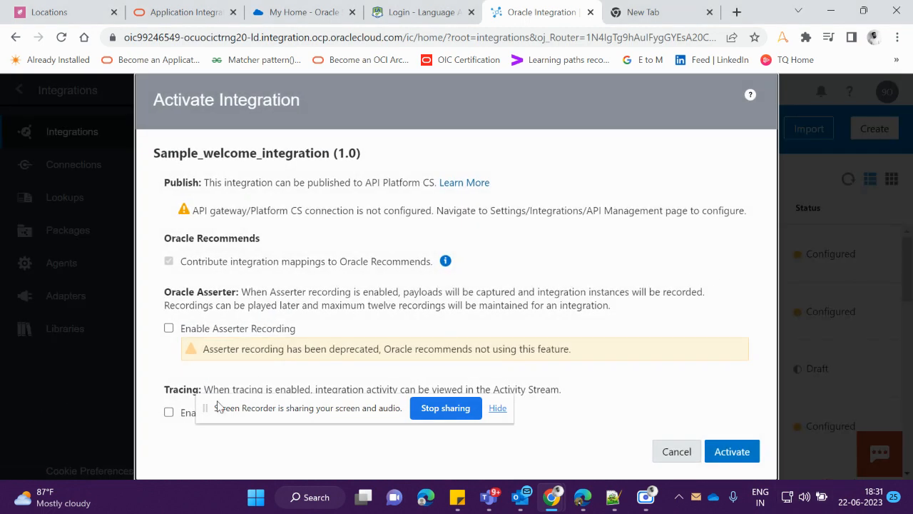
left_click_drag(217, 405, 592, 182)
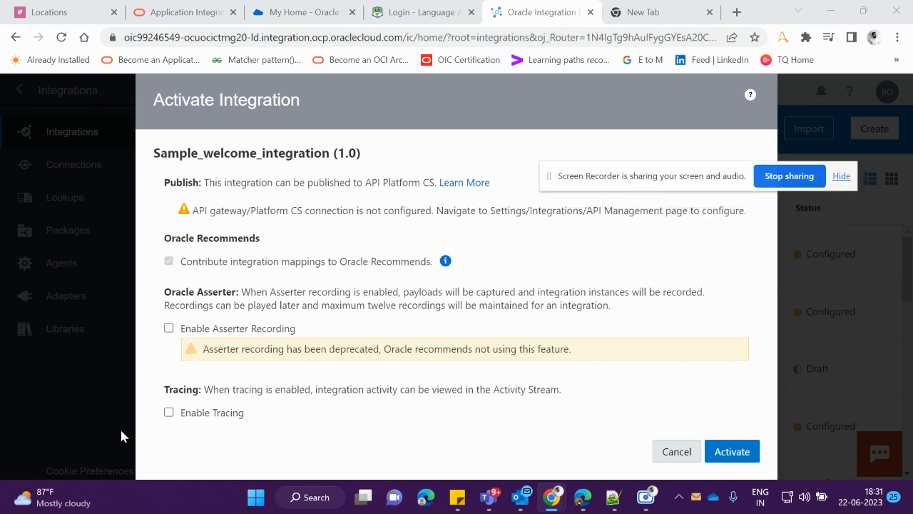
left_click(169, 412)
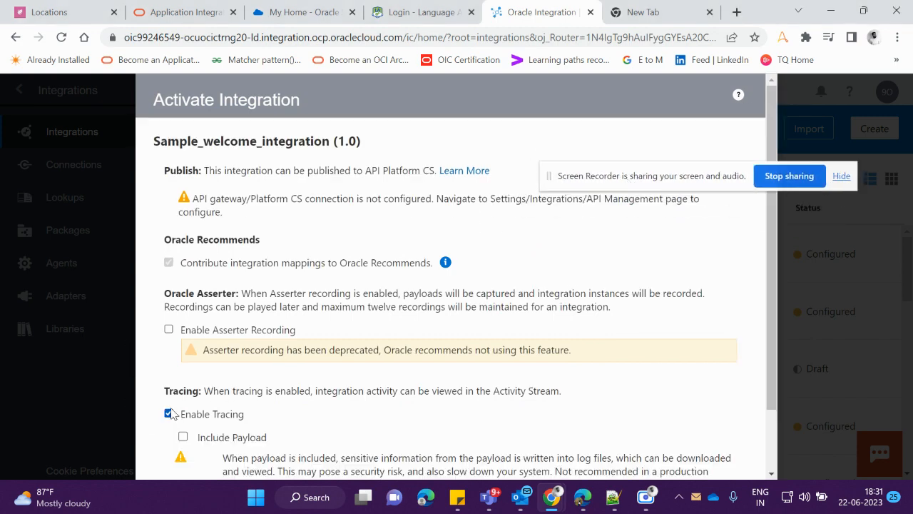
scroll(209, 388, "down", 2)
left_click(183, 364)
scroll(271, 364, "down", 1)
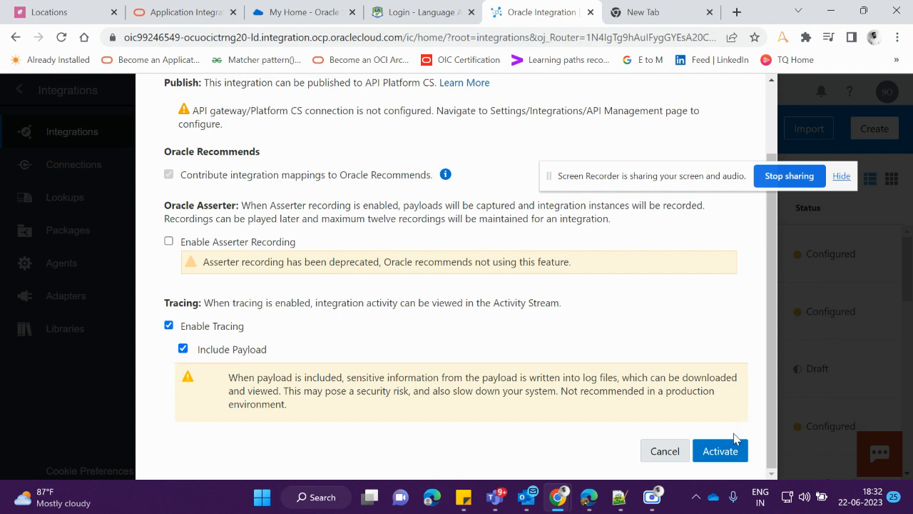
left_click(721, 451)
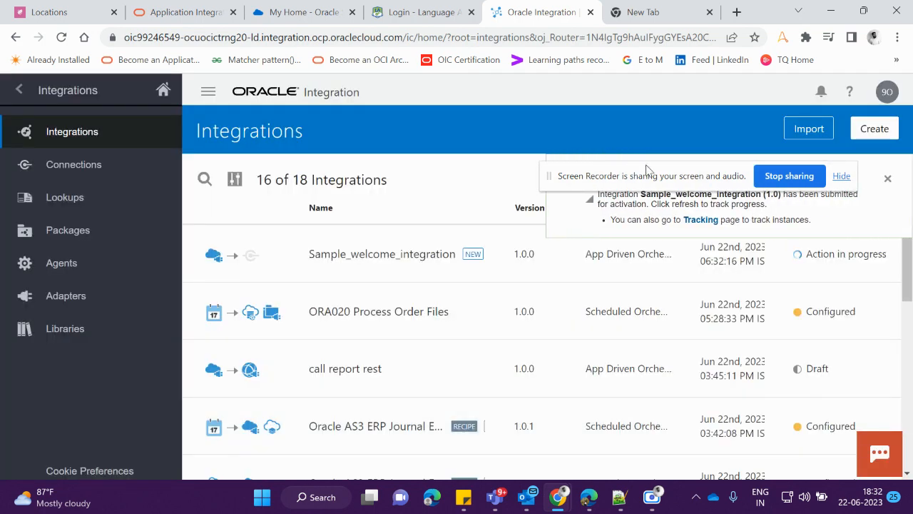
left_click_drag(647, 170, 527, 433)
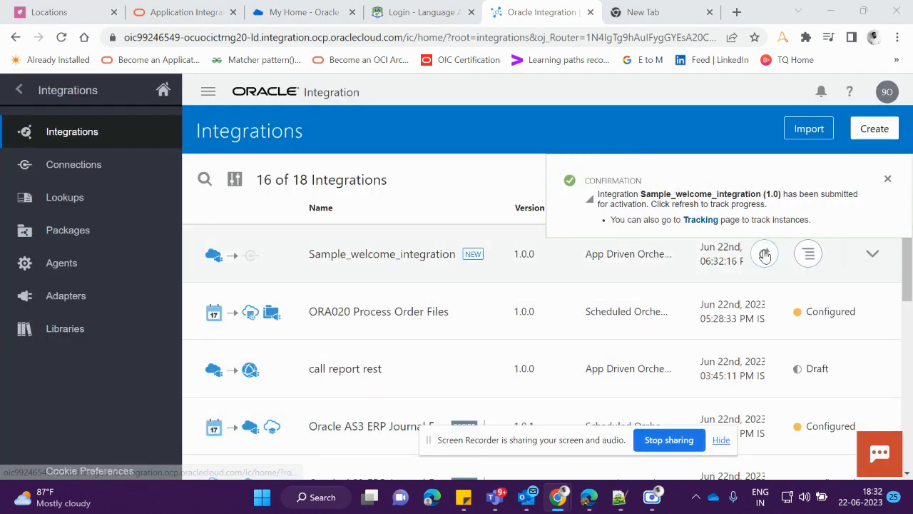
Open the metadata page of the activated Sample_welcome_integration from its run options and select the endpoint URL
left_click(759, 254)
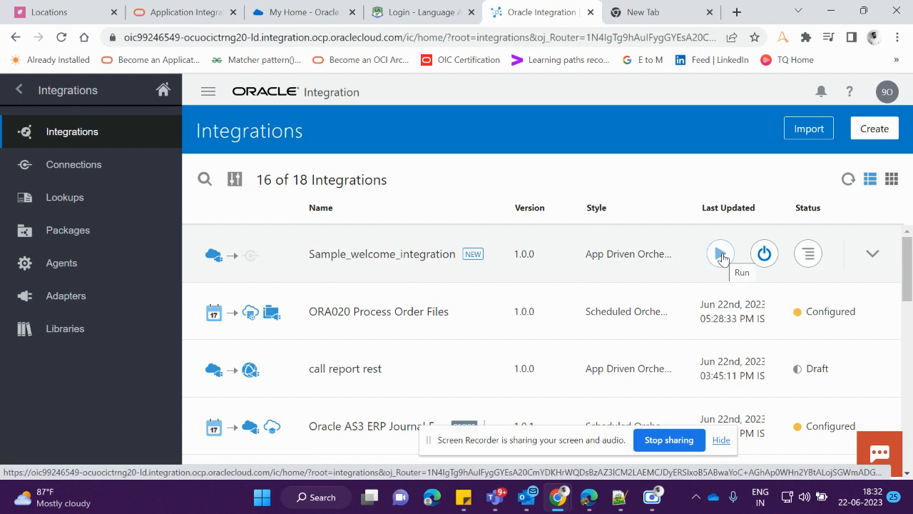
left_click(721, 254)
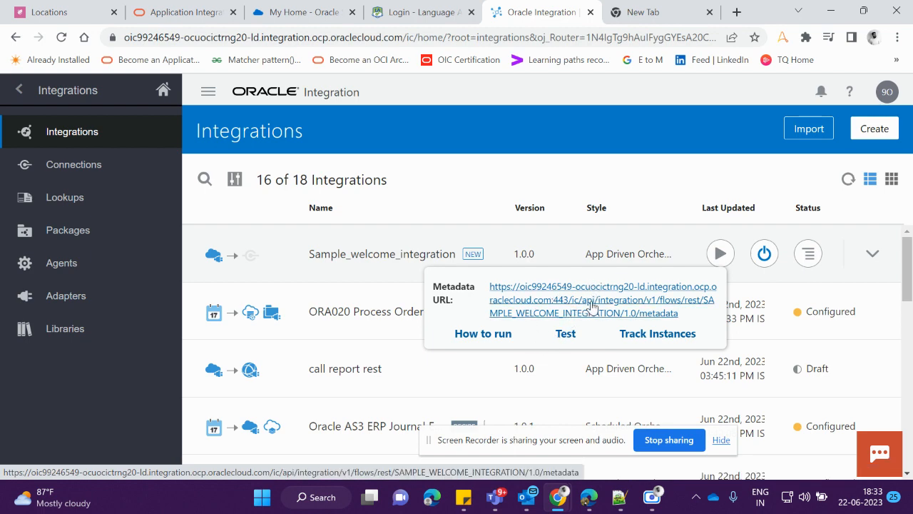
left_click(567, 307)
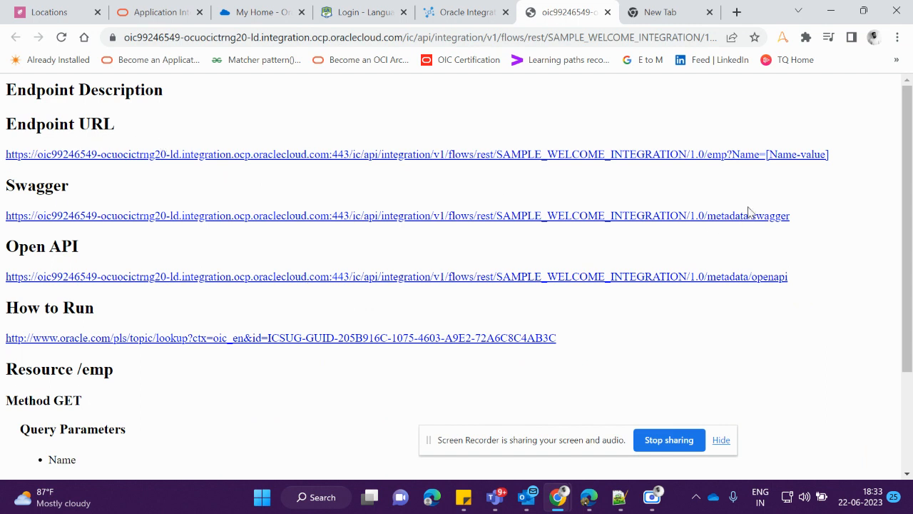
left_click_drag(836, 159, 2, 138)
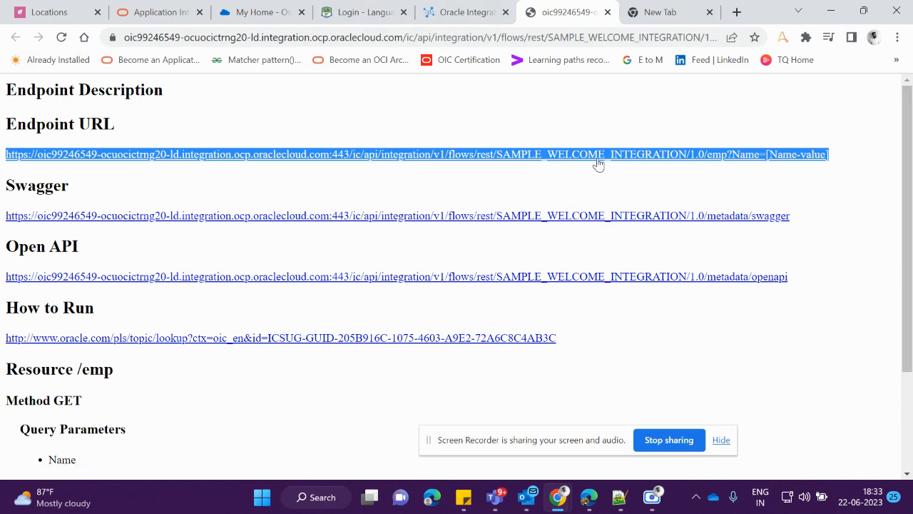
Test Sample_welcome_integration with a first name as the Name URI parameter and view the response body
left_click(485, 18)
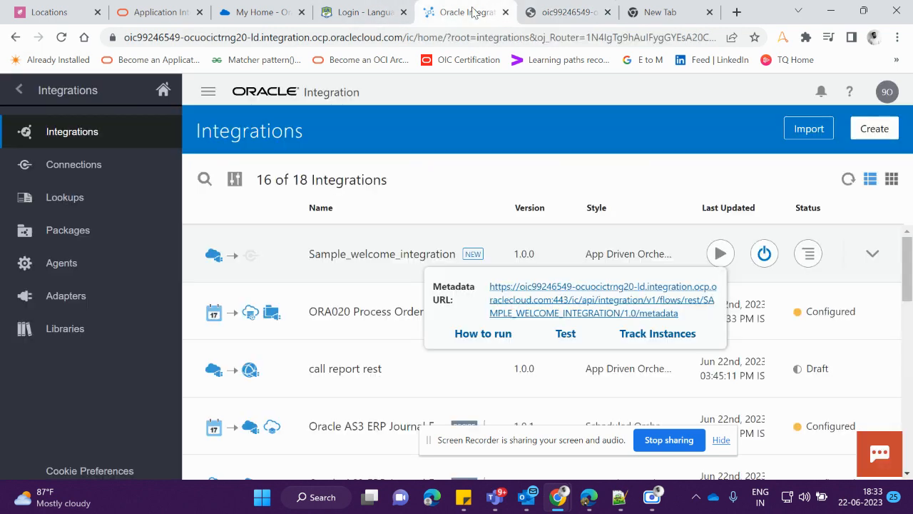
left_click(566, 335)
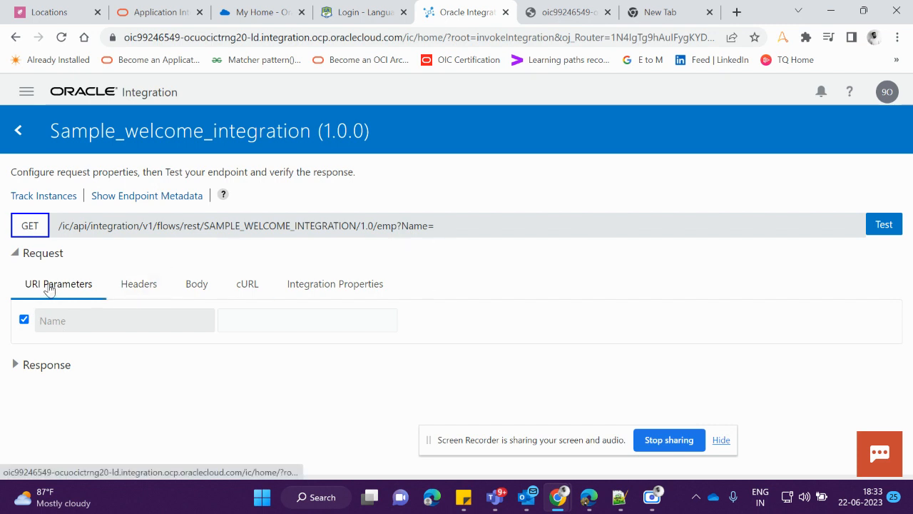
left_click(203, 292)
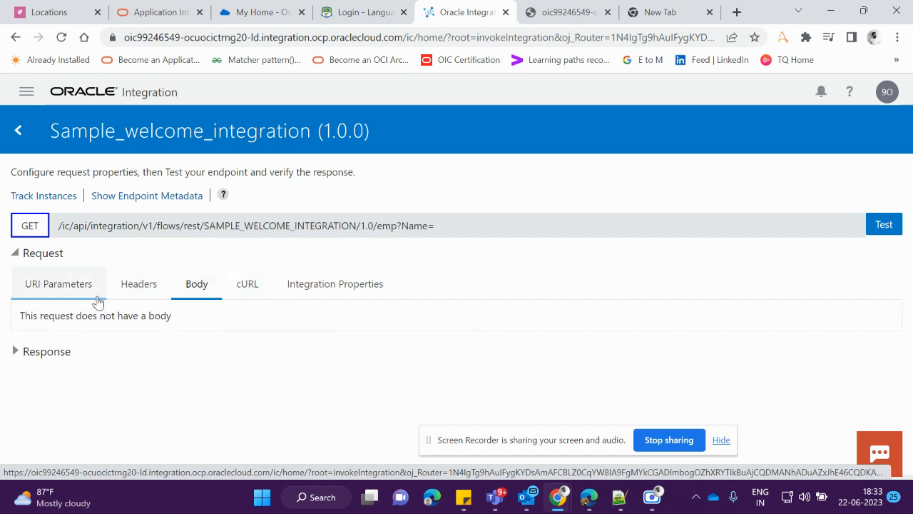
left_click(73, 291)
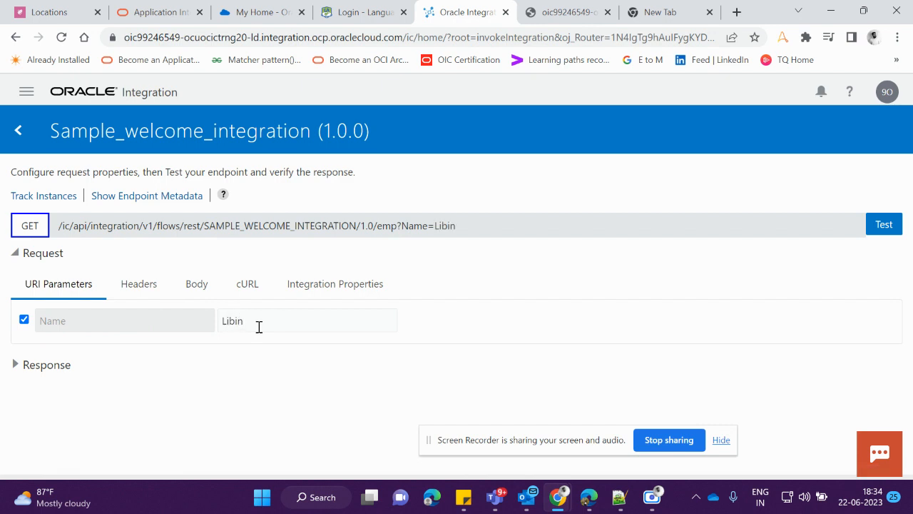
left_click(885, 223)
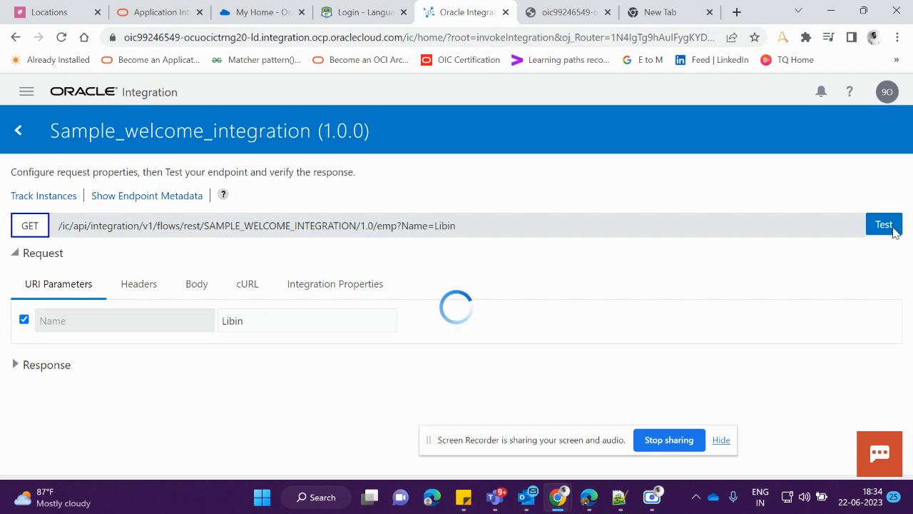
scroll(407, 348, "down", 2)
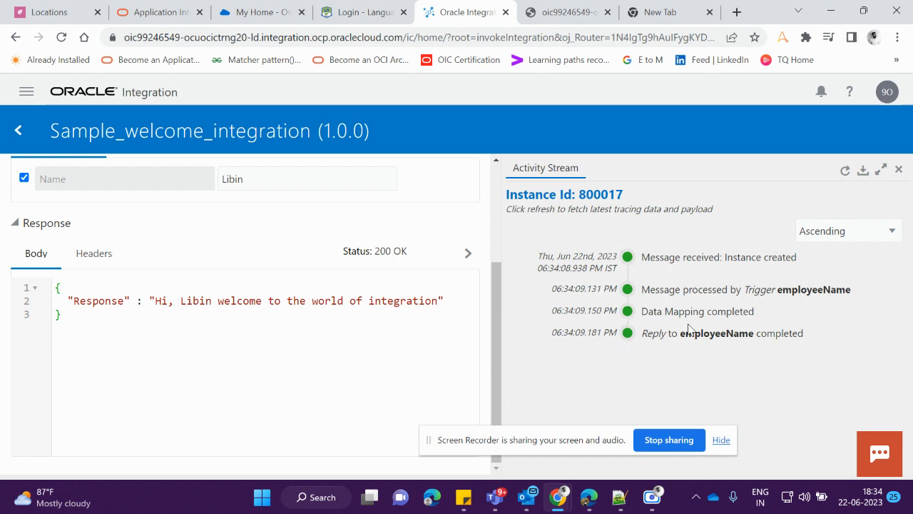
Open the test run's instance details and examine the employeeName trigger's message payload in the activity stream
left_click(580, 200)
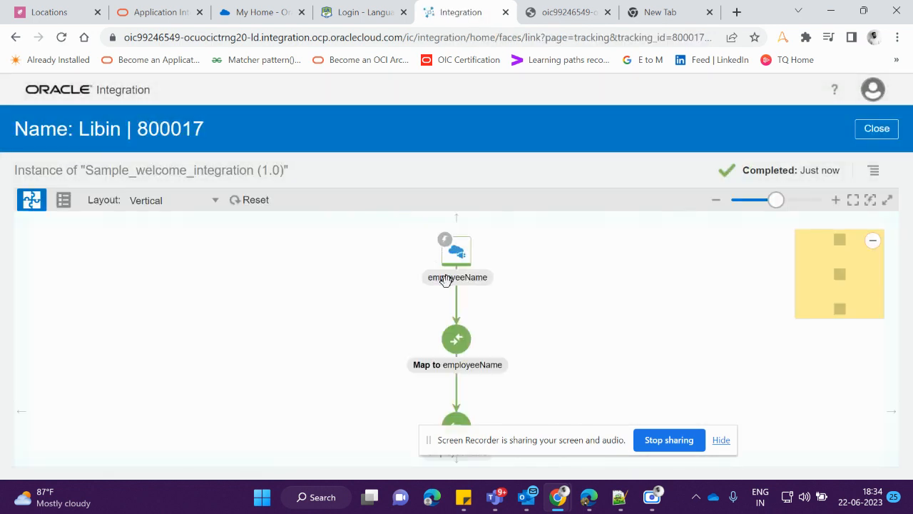
left_click(873, 171)
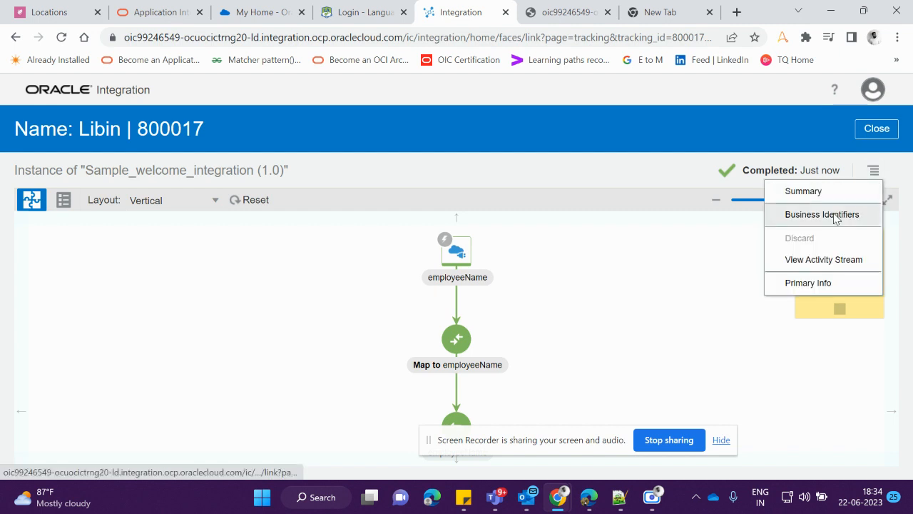
left_click(816, 261)
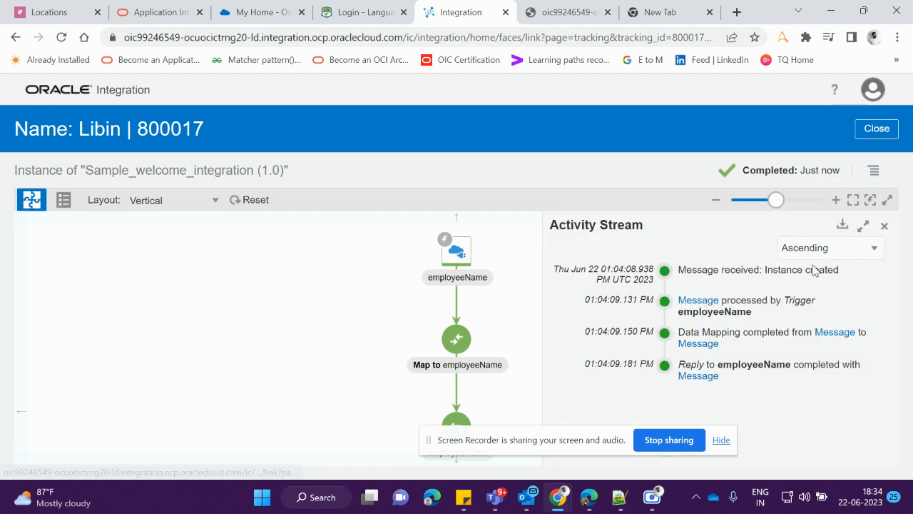
left_click(692, 302)
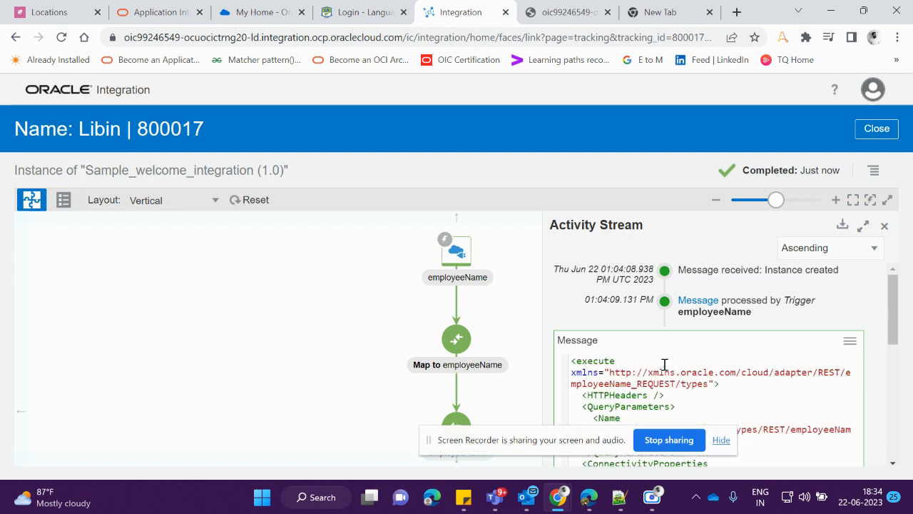
scroll(665, 365, "down", 3)
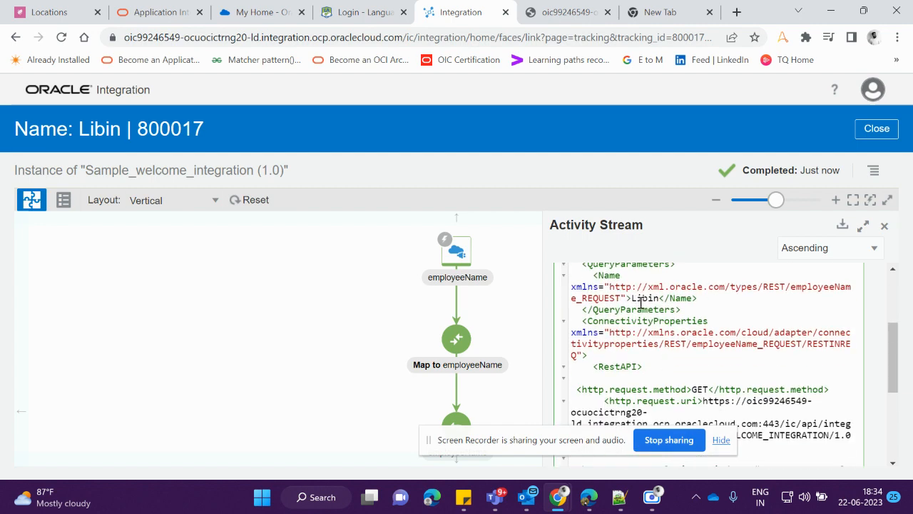
scroll(656, 310, "down", 5)
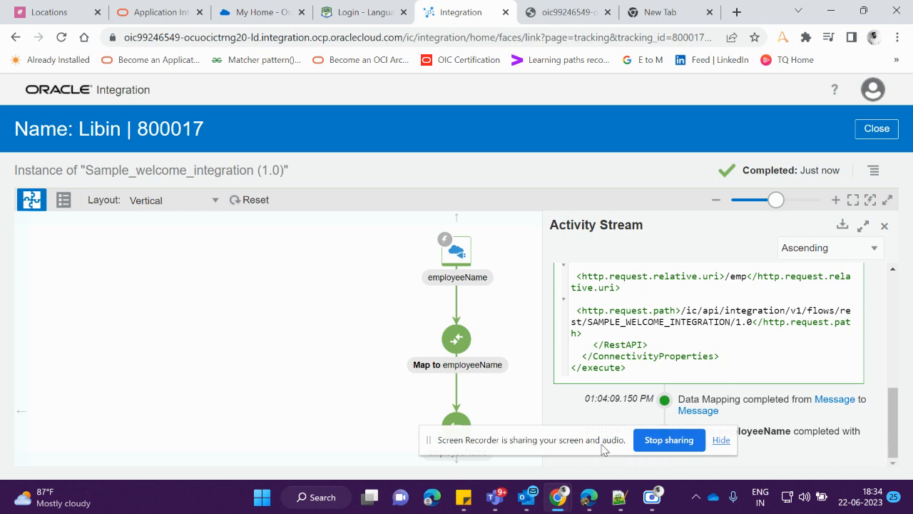
Examine the message payload of the reply to employeeName, then close the instance details
left_click_drag(603, 450, 434, 464)
left_click(689, 442)
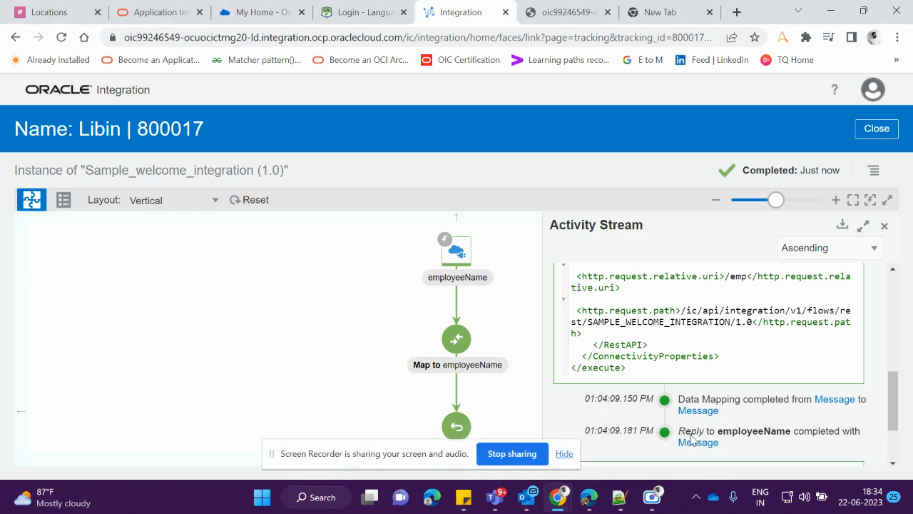
scroll(680, 397, "down", 10)
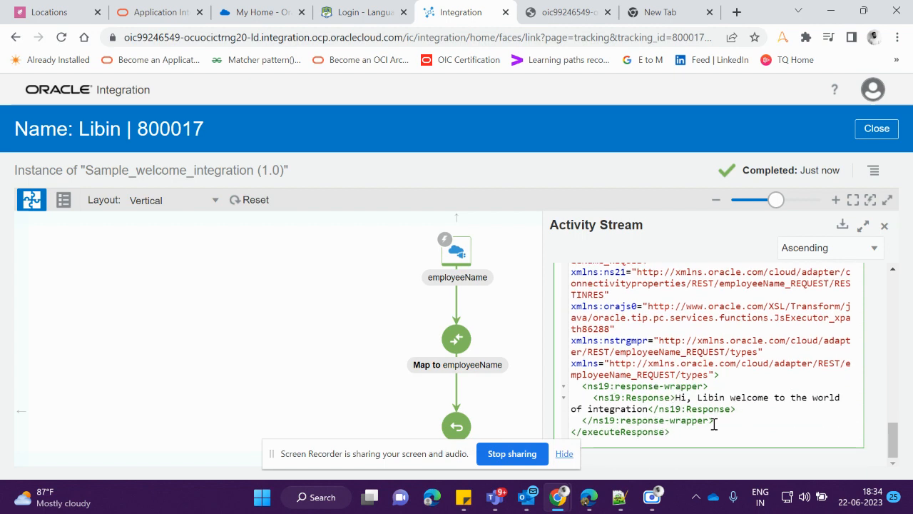
scroll(804, 377, "up", 15)
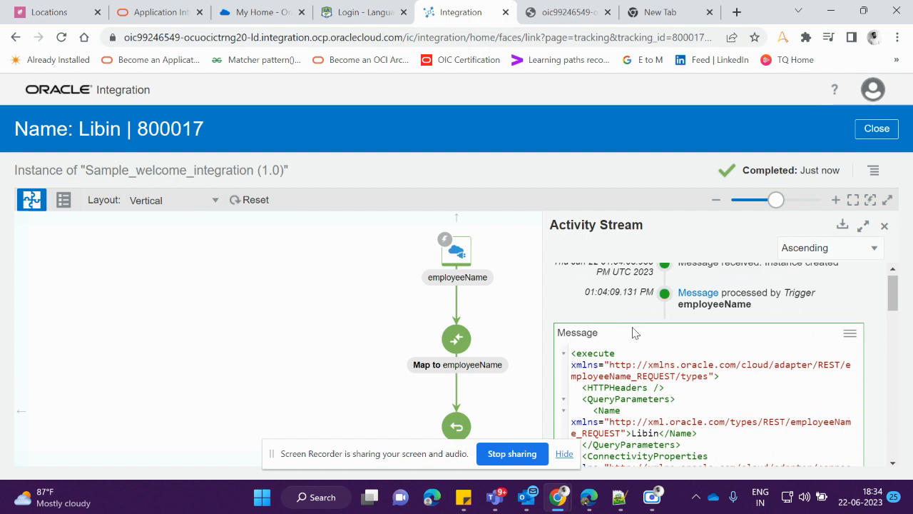
left_click(885, 129)
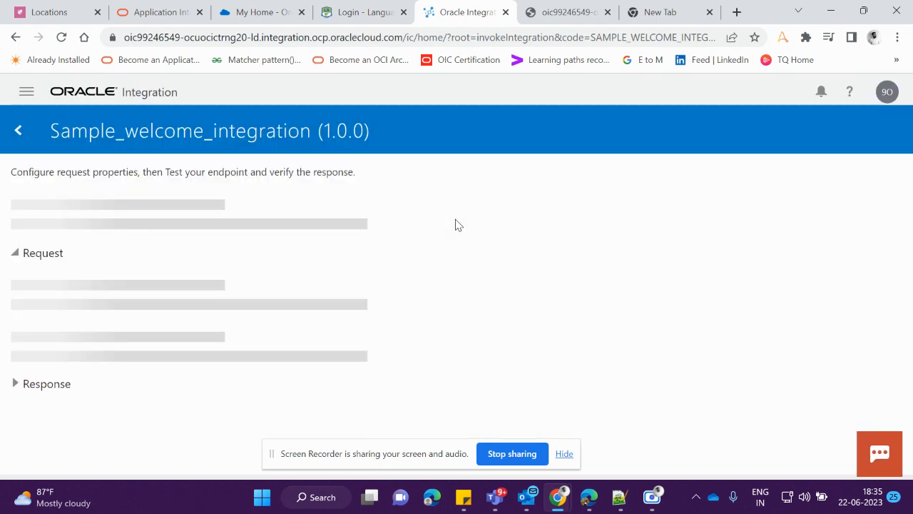
Replace the Name URI parameter with a different first name, rerun the test and review the response
left_click(259, 323)
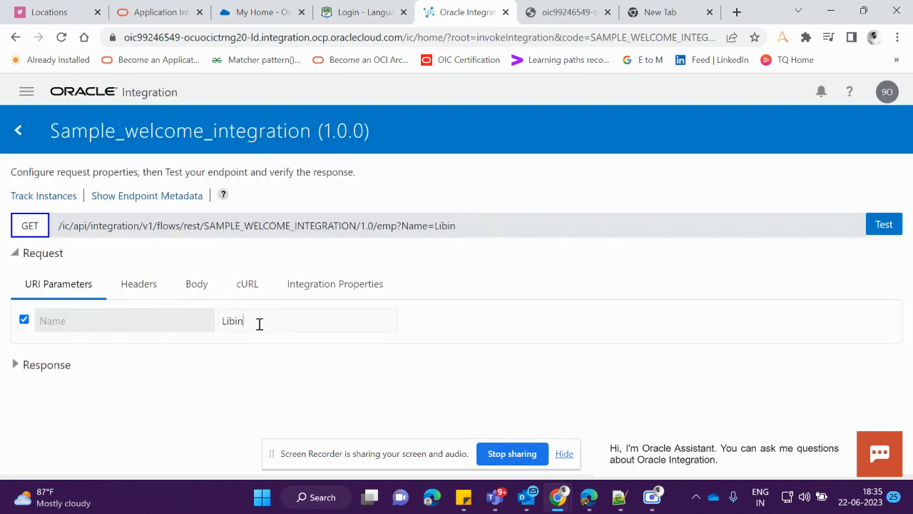
key("BackSpace")
key("BackSpace")
key("BackSpace")
key("BackSpace")
left_click(884, 224)
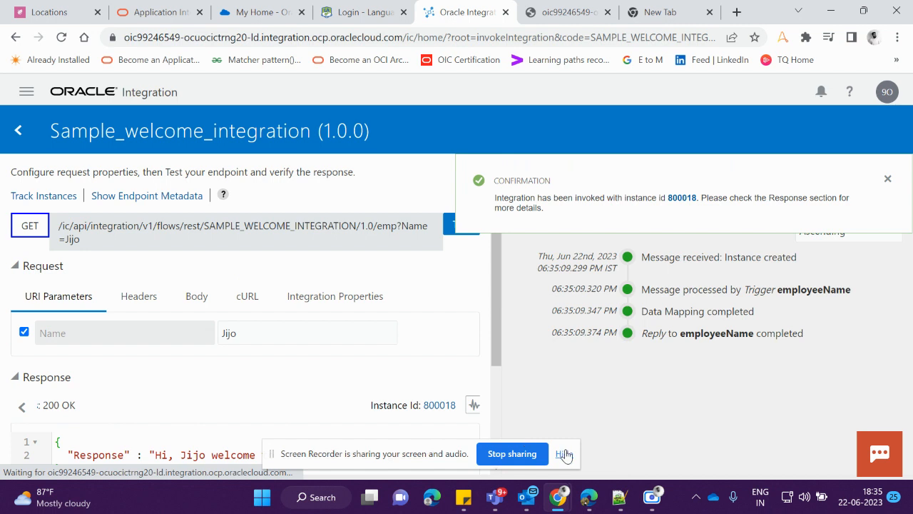
left_click_drag(380, 455, 766, 424)
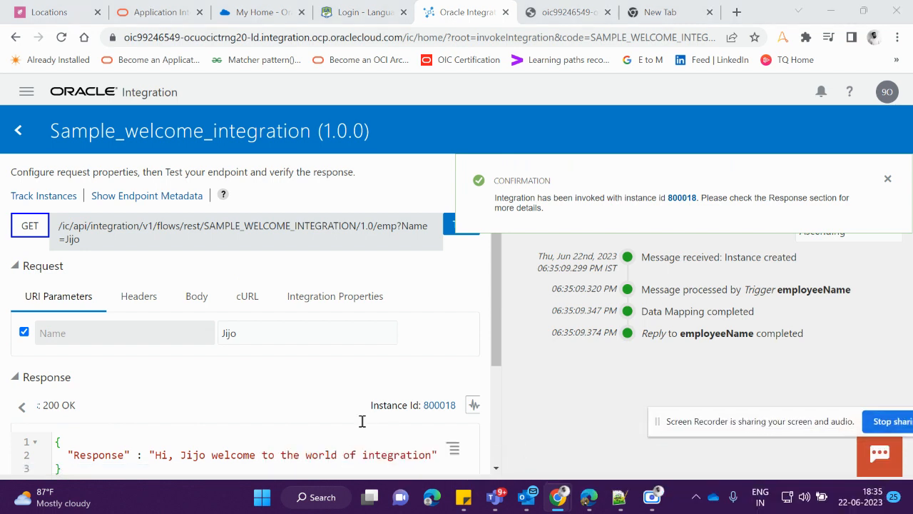
left_click(888, 179)
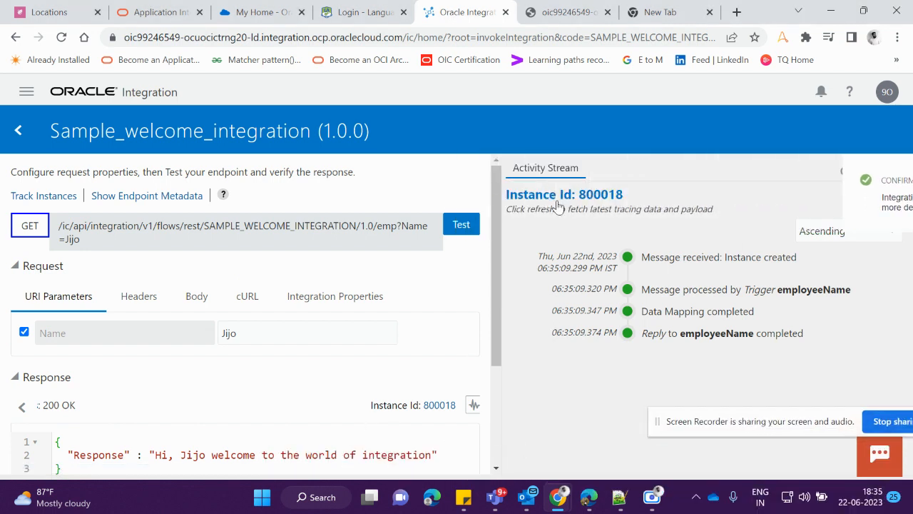
scroll(158, 391, "down", 2)
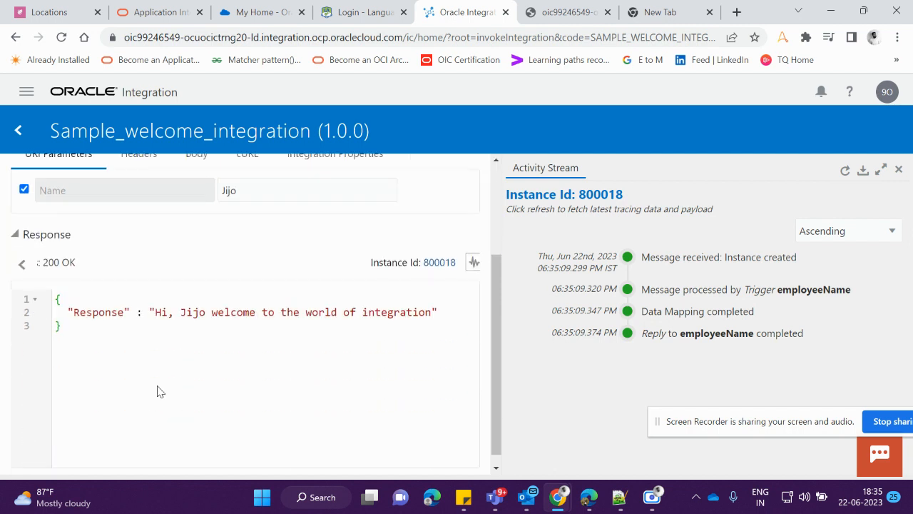
scroll(159, 390, "up", 1)
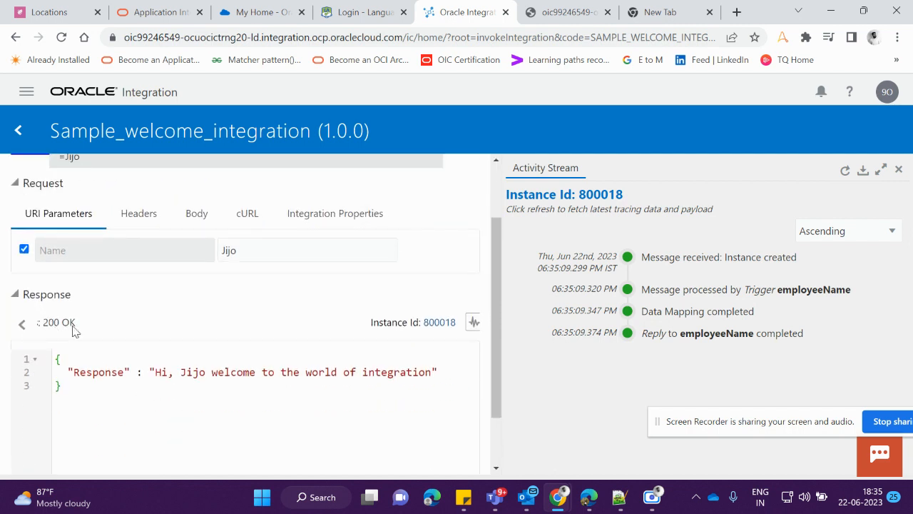
scroll(149, 333, "up", 3)
Return to the integrations list and open Track Instances for Sample_welcome_integration from its run options
left_click(26, 91)
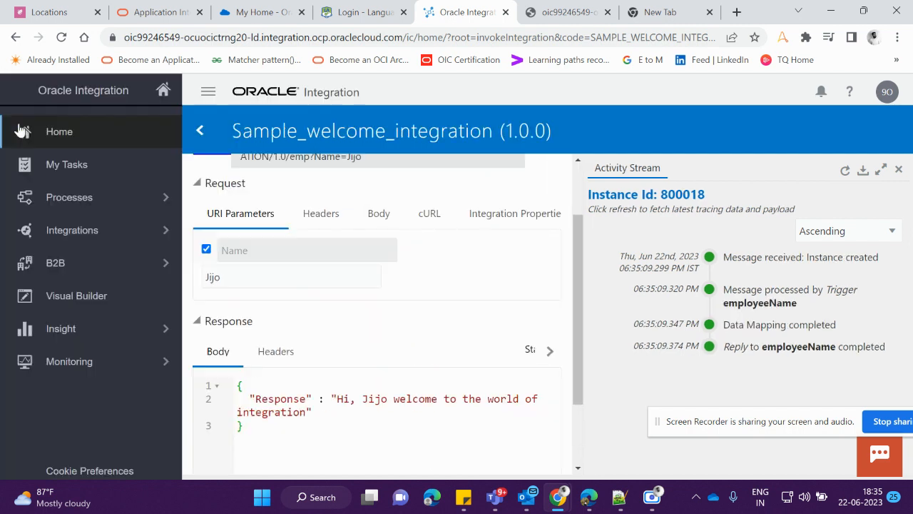
left_click(36, 231)
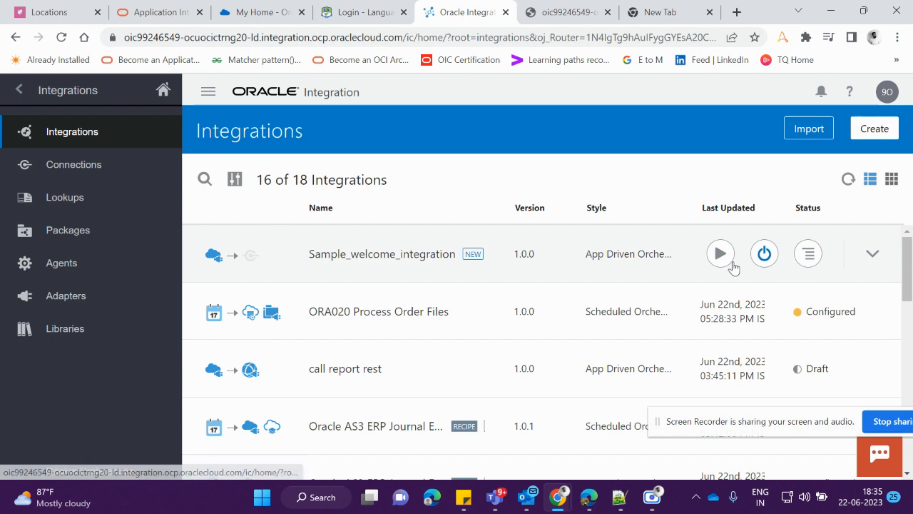
left_click(721, 254)
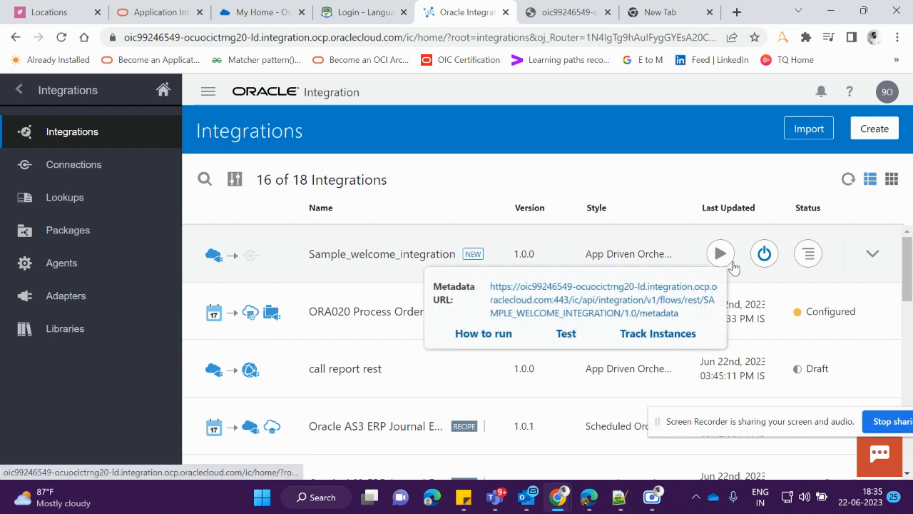
left_click(673, 343)
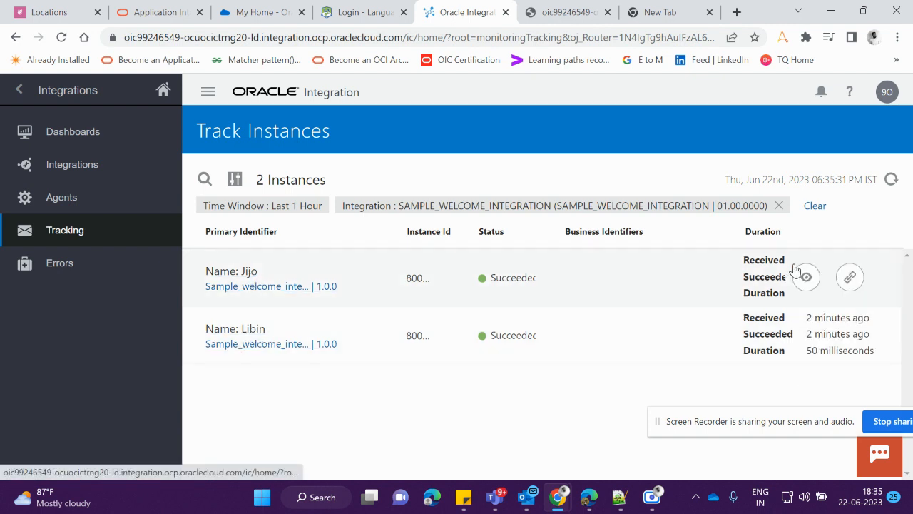
View the activity stream of each of the two tracked instances in turn and close it
left_click(806, 276)
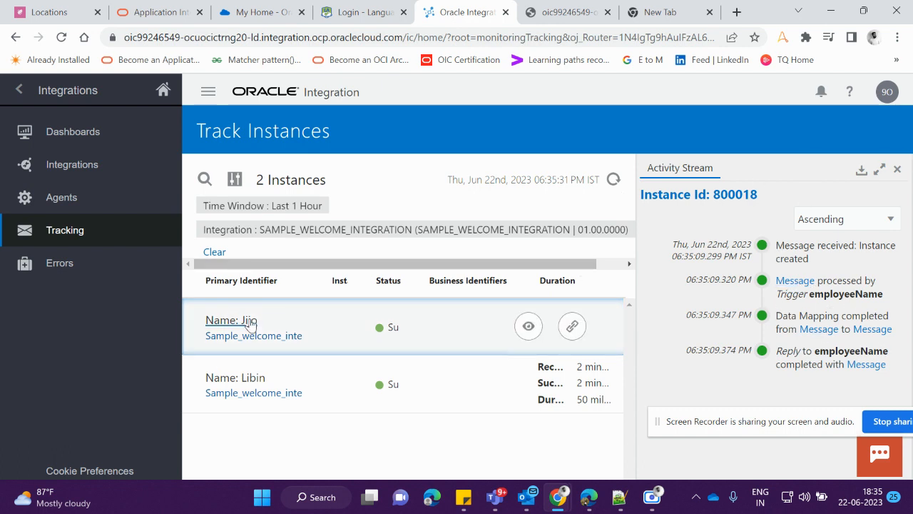
left_click(897, 172)
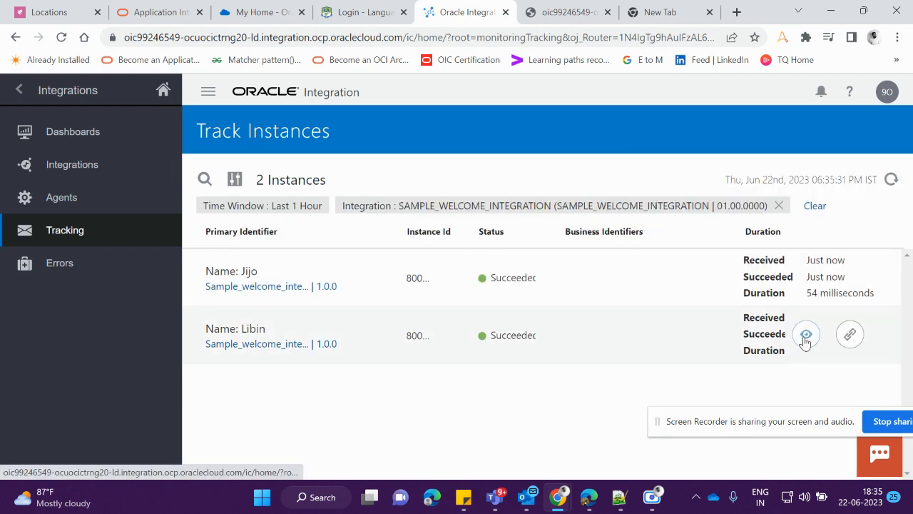
left_click(805, 335)
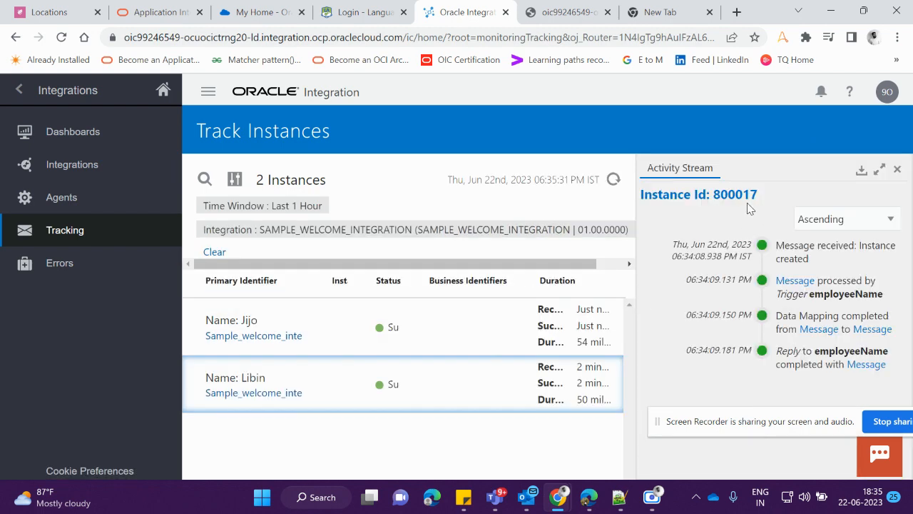
left_click(898, 169)
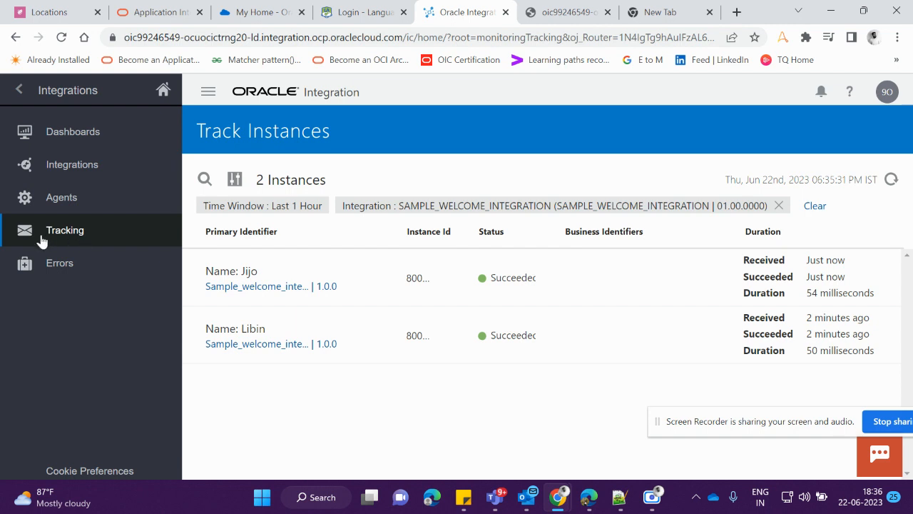
Leave instance tracking and return to the list of integrations
left_click(15, 92)
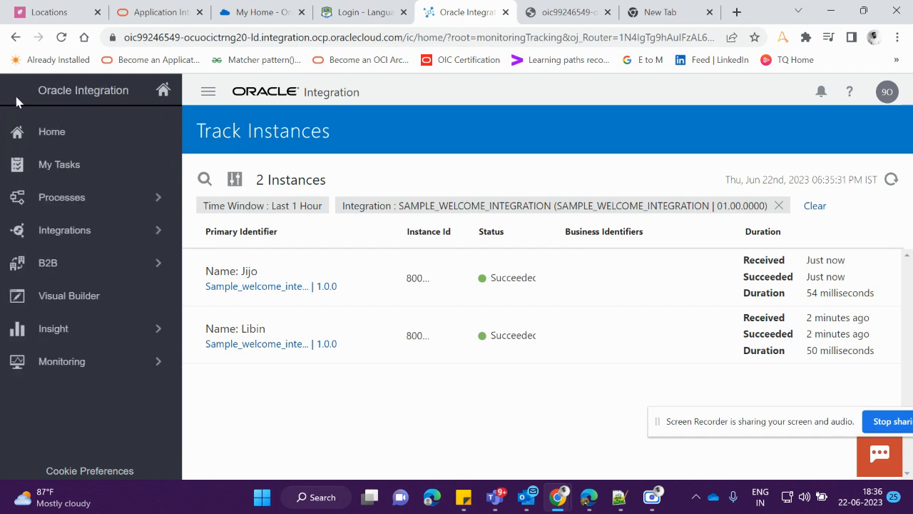
left_click(96, 230)
left_click(86, 139)
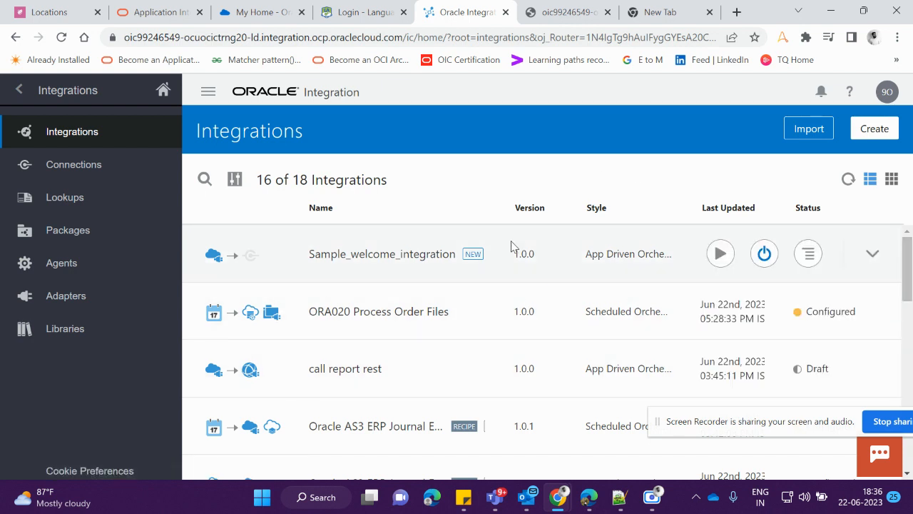
left_click_drag(824, 430, 434, 395)
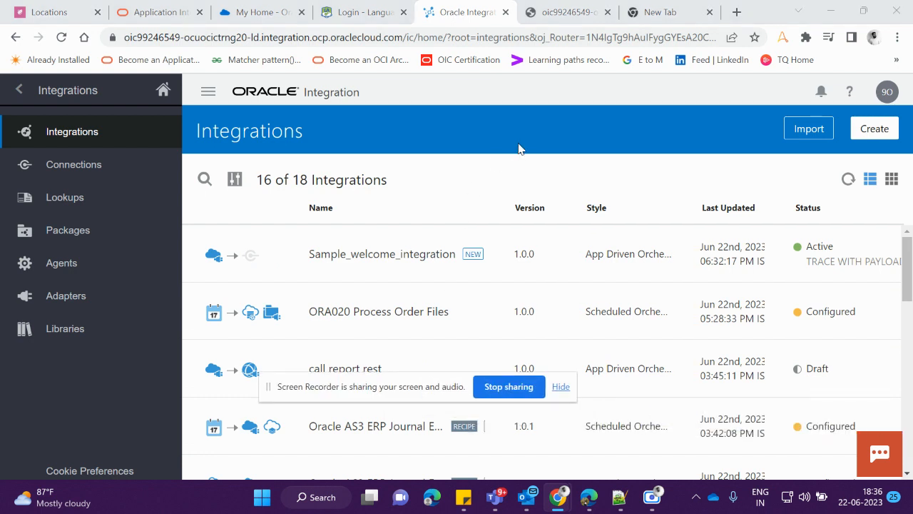